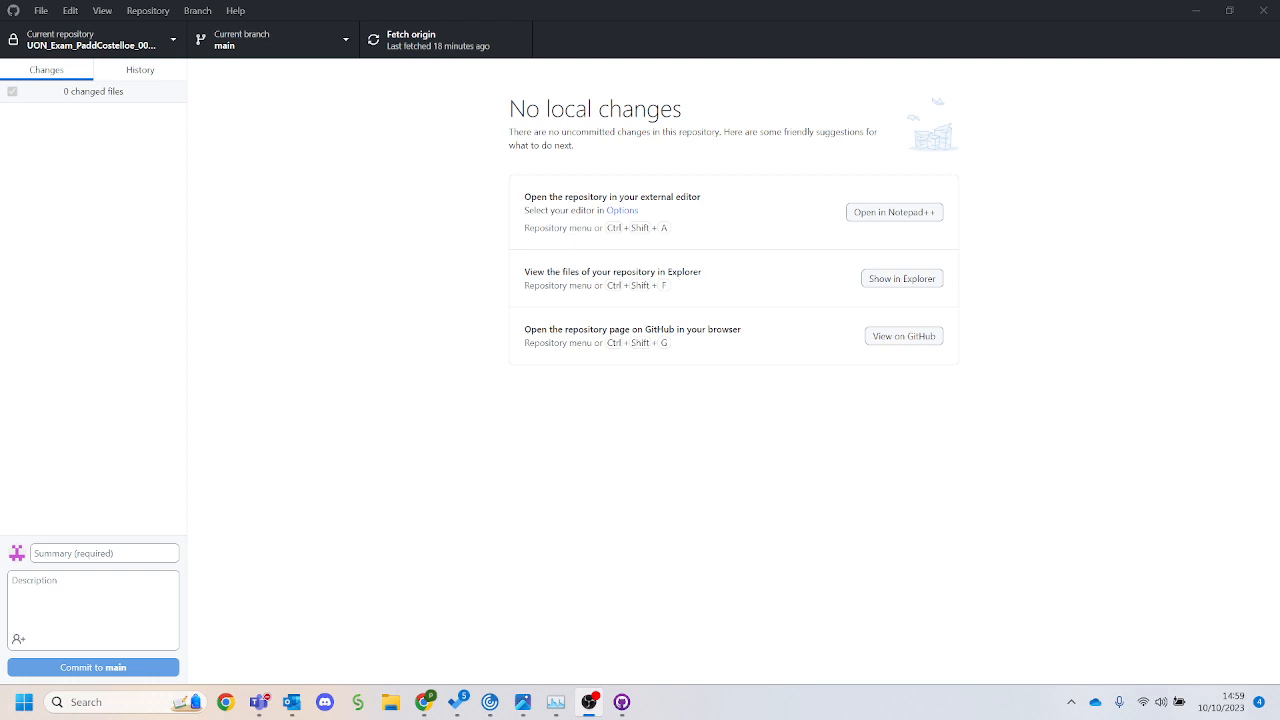
Search the computer's installed apps for "git"
key(super)
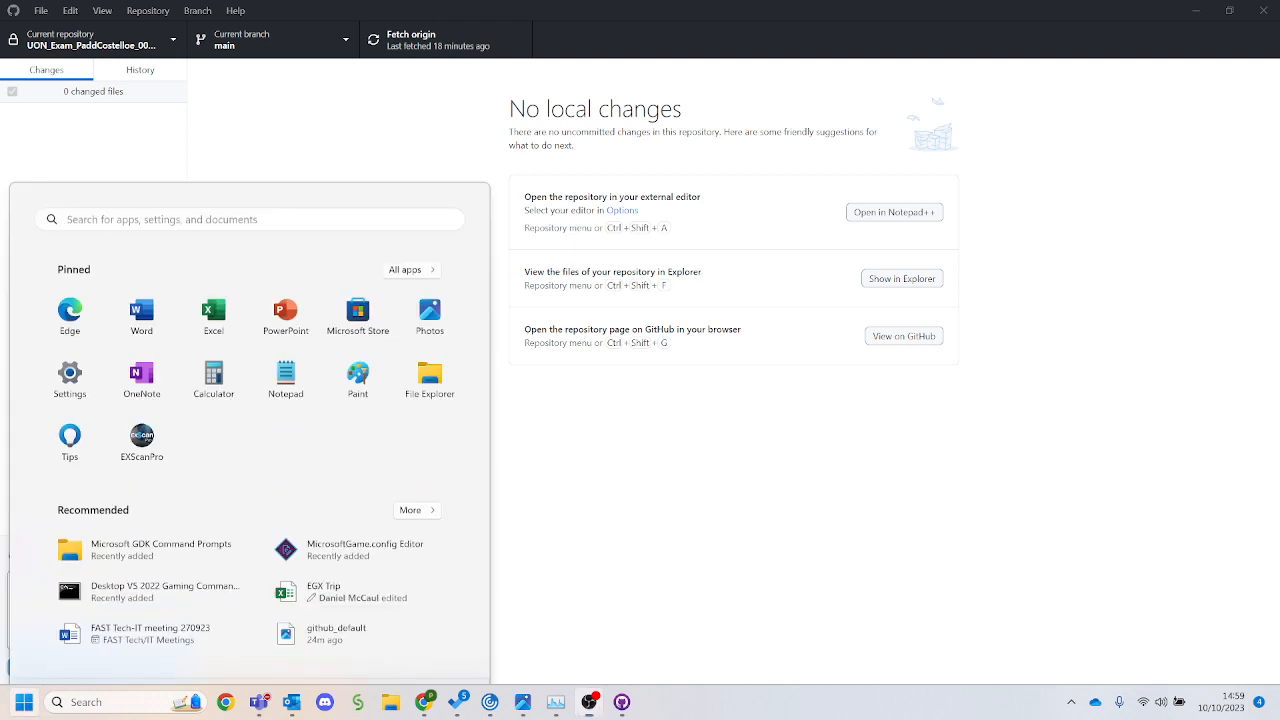
text(git)
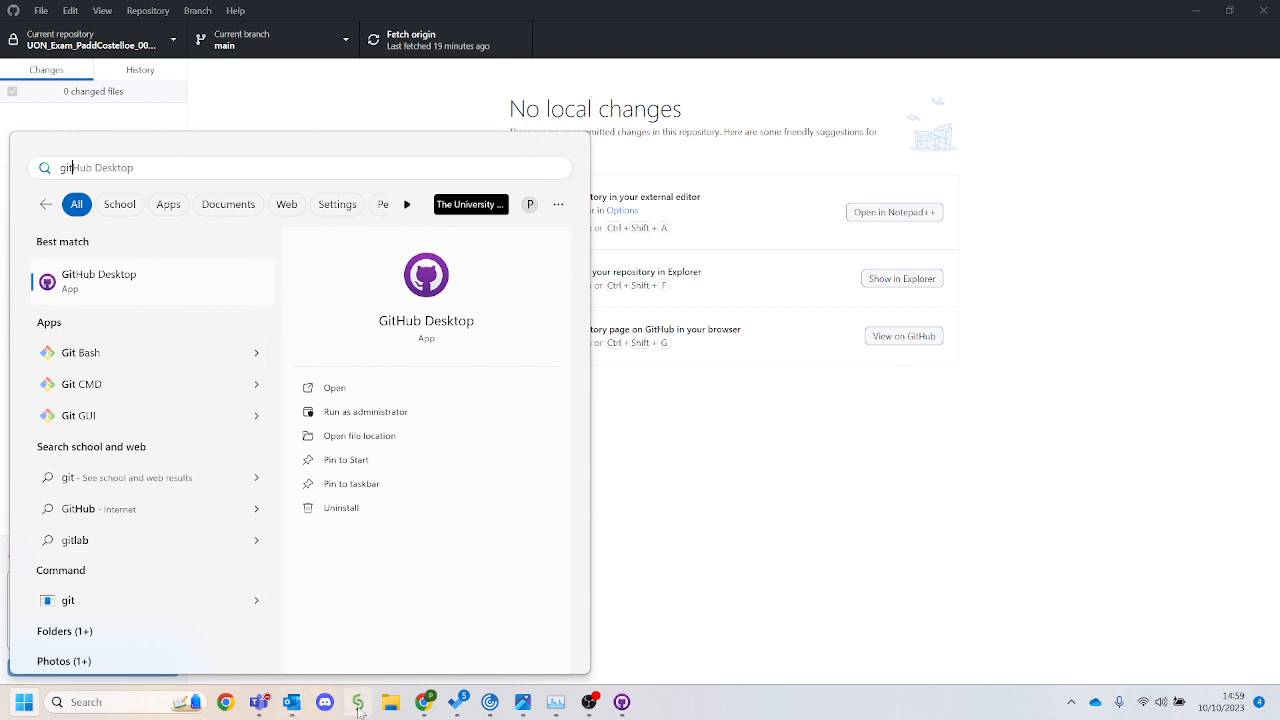
Switch to Chrome and sign in to github.com with the saved university account's e-mail and password
click(424, 702)
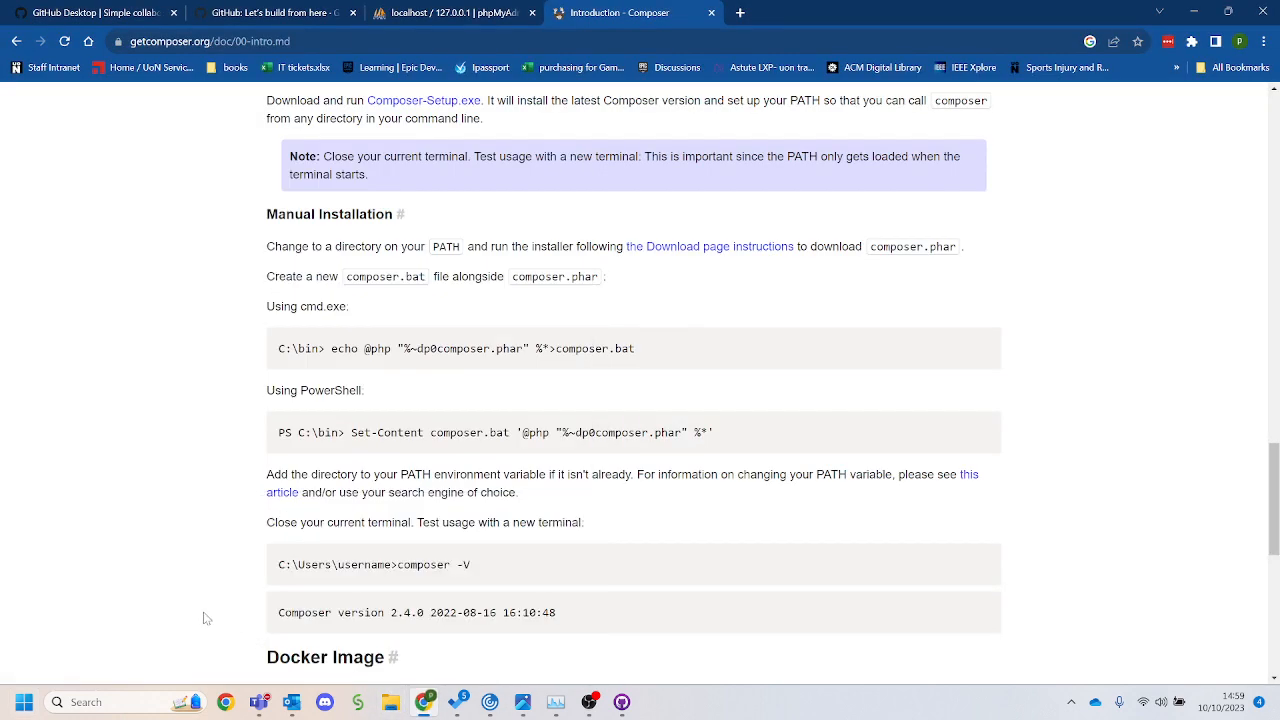
click(205, 13)
mouse_move(292, 137)
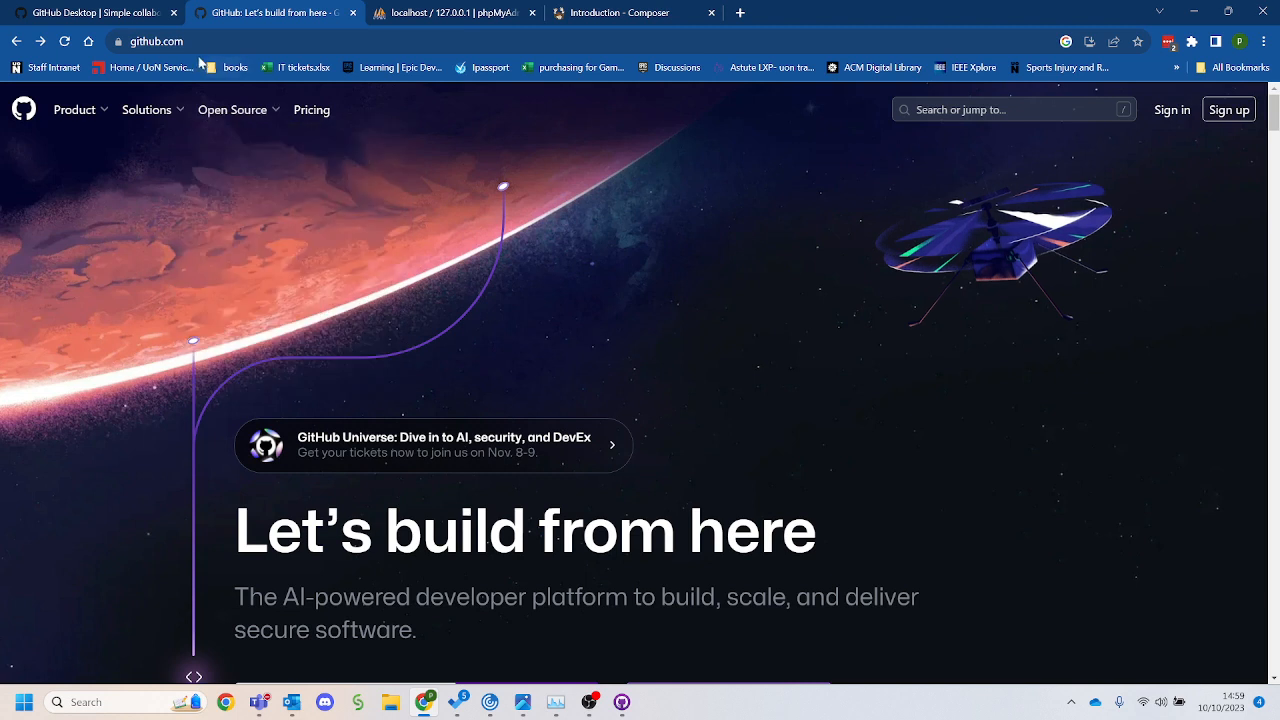
click(1168, 112)
click(662, 250)
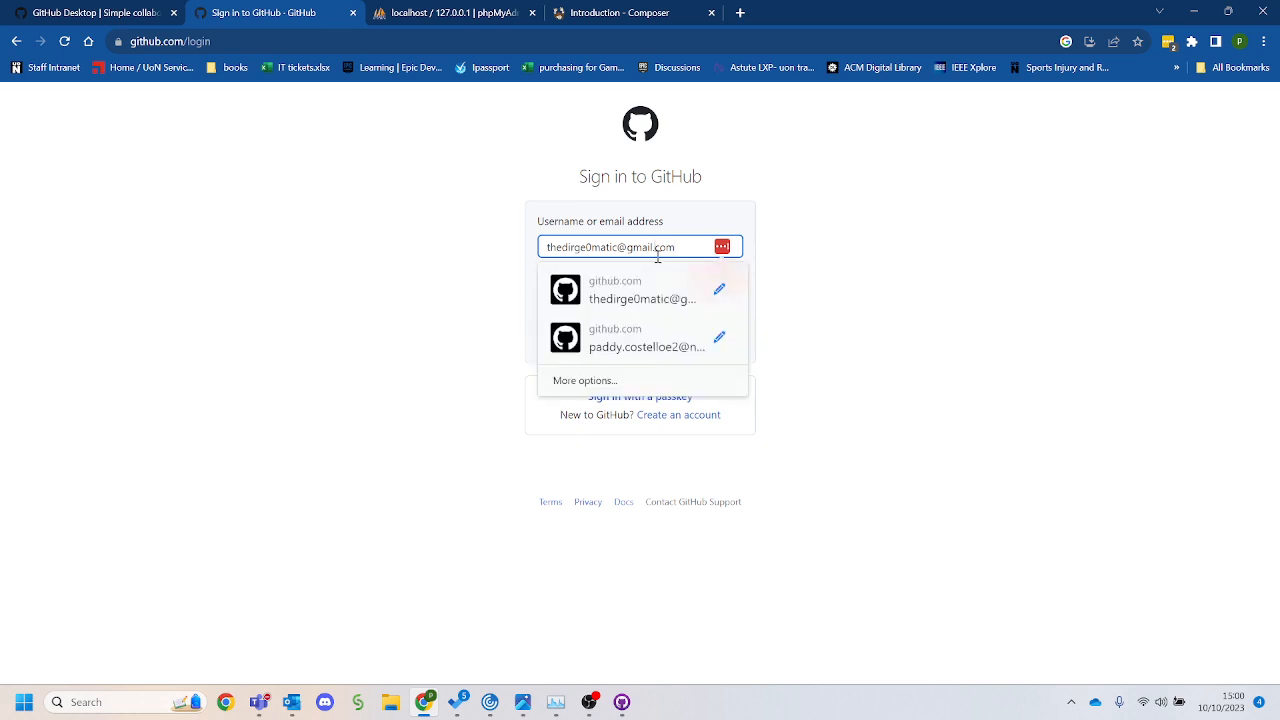
click(653, 337)
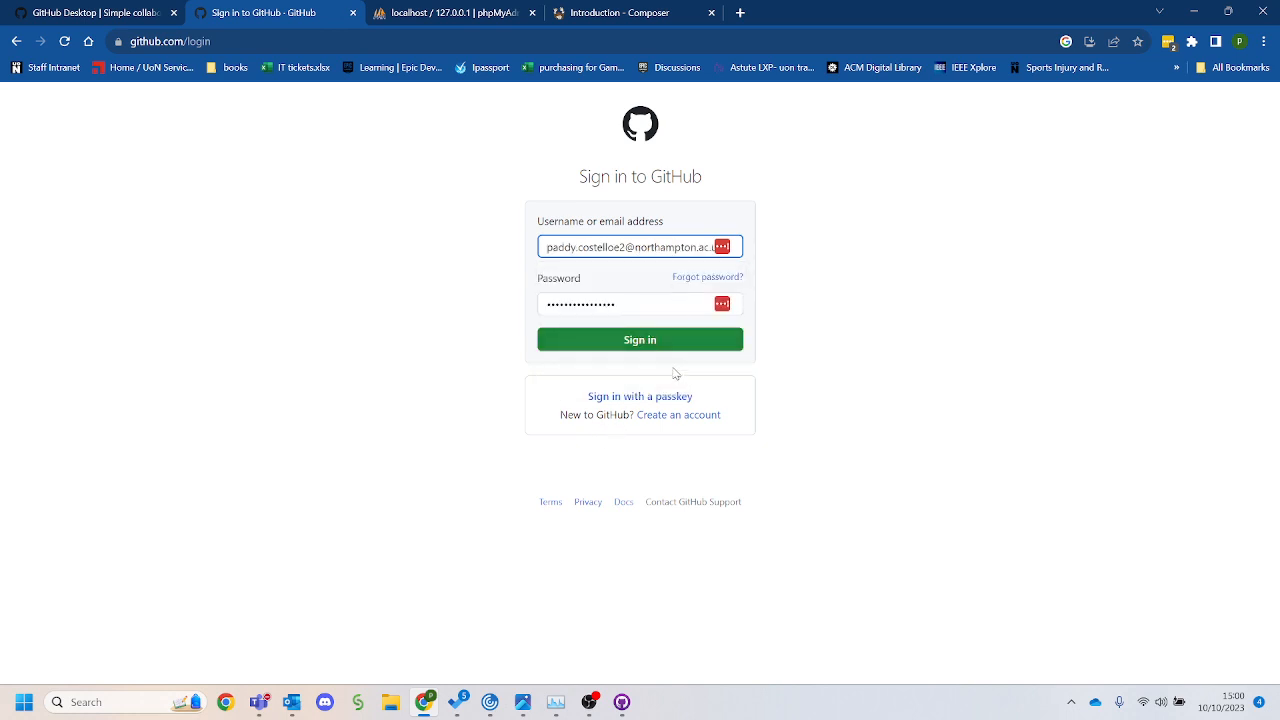
click(646, 343)
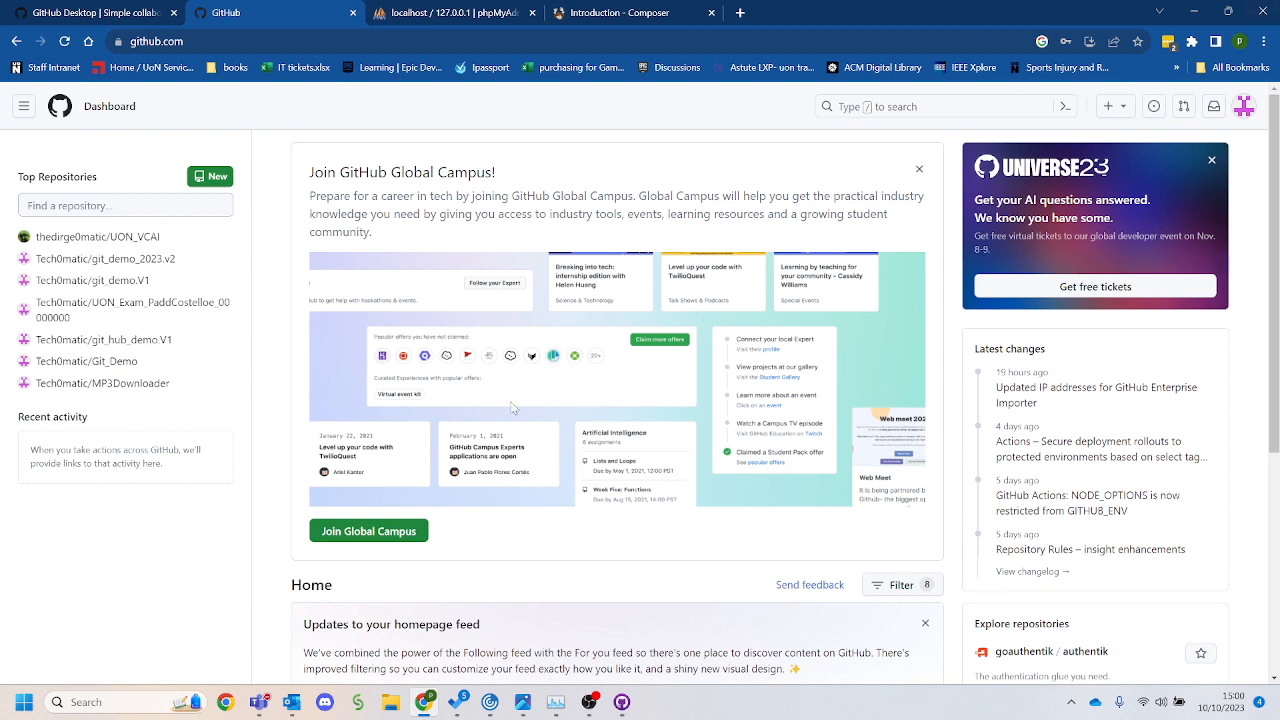
Examine the enlarged github_default.png in Photos for GitHub Desktop's initial repository options, and return to GitHub Desktop
click(621, 702)
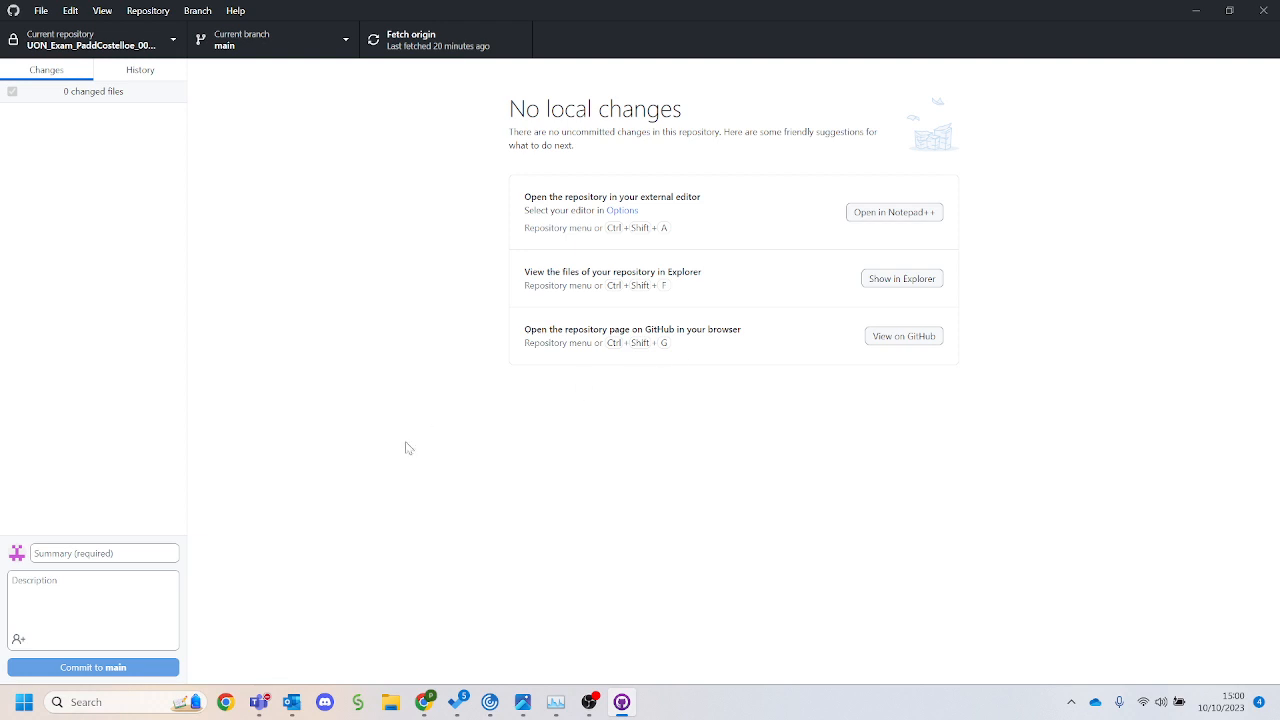
click(389, 700)
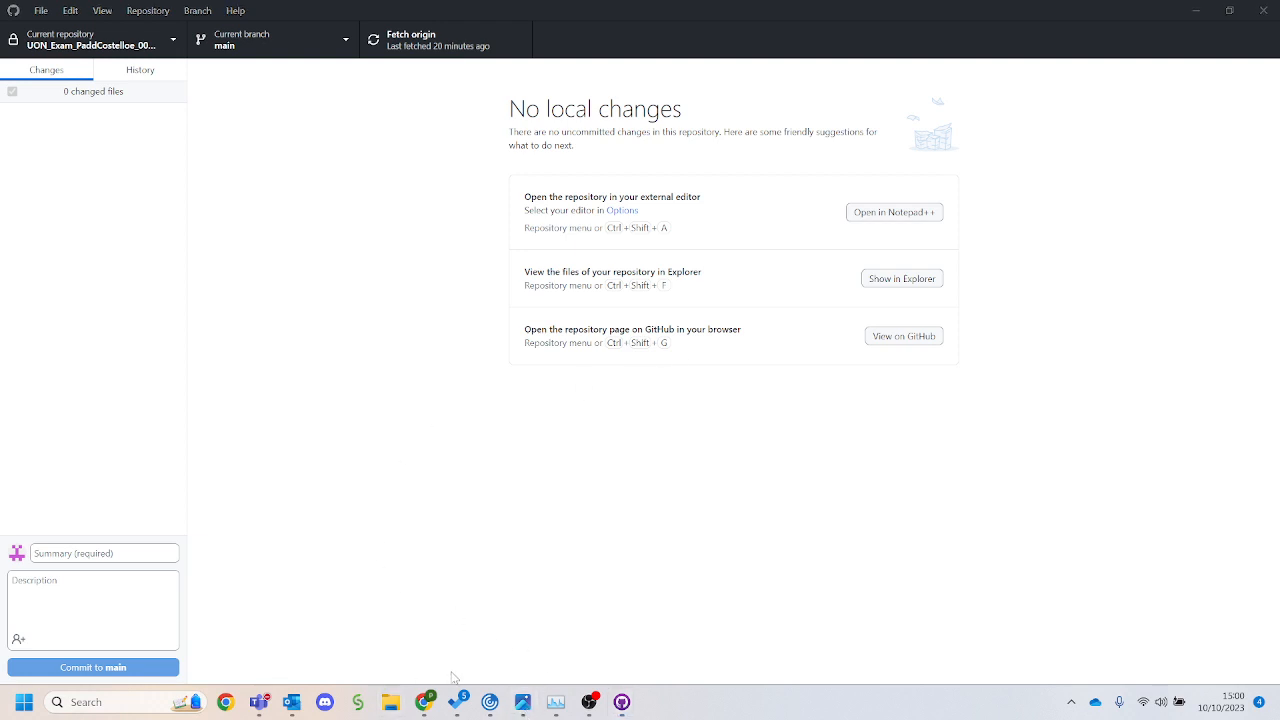
click(522, 702)
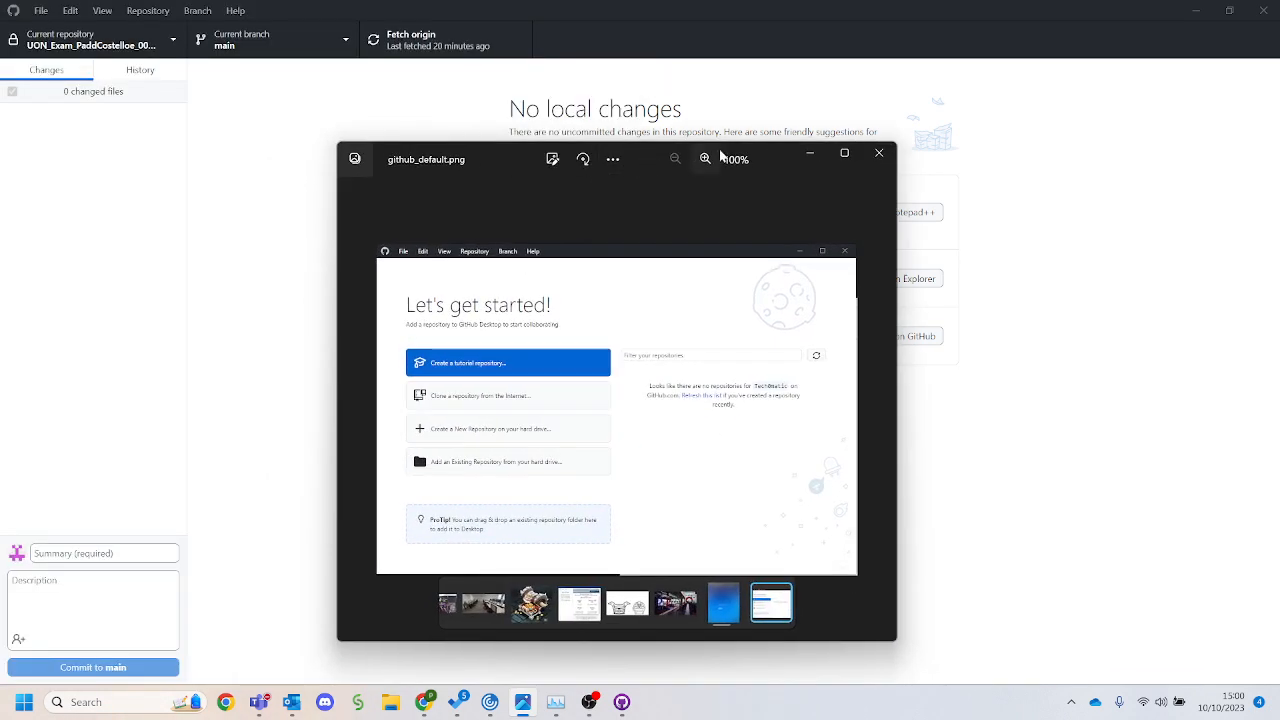
click(843, 155)
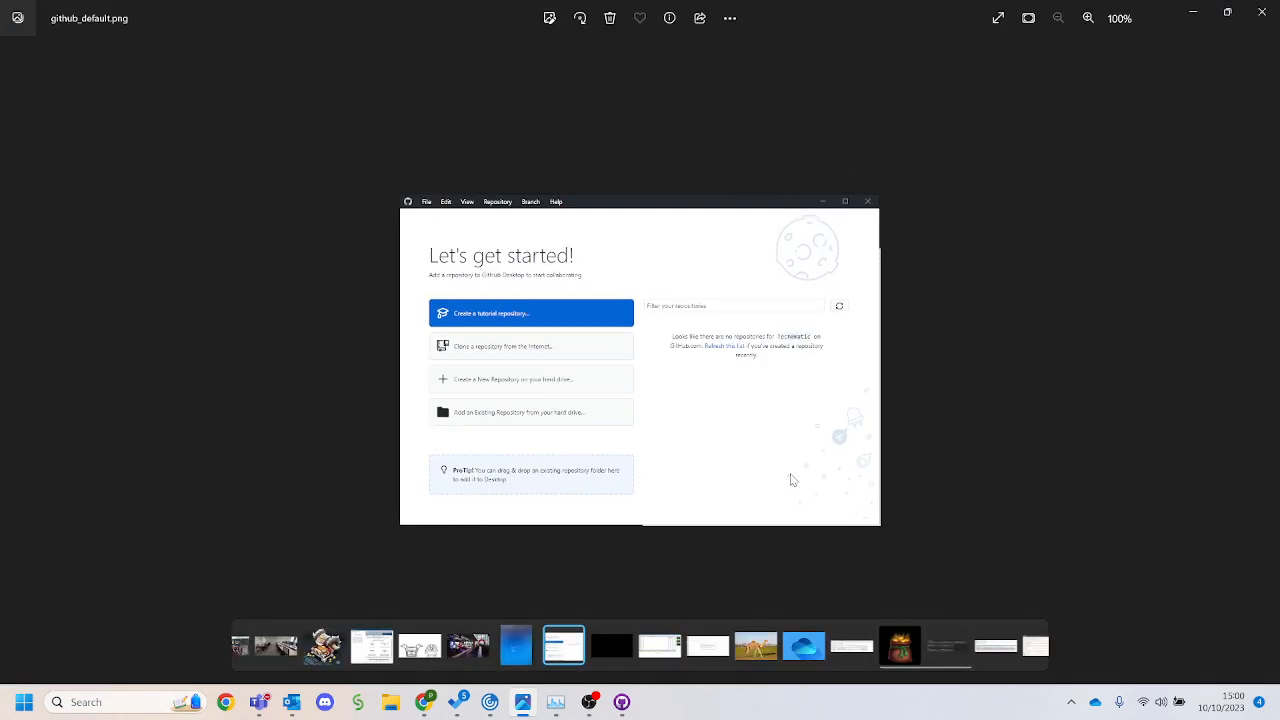
scroll(786, 483, up, 7)
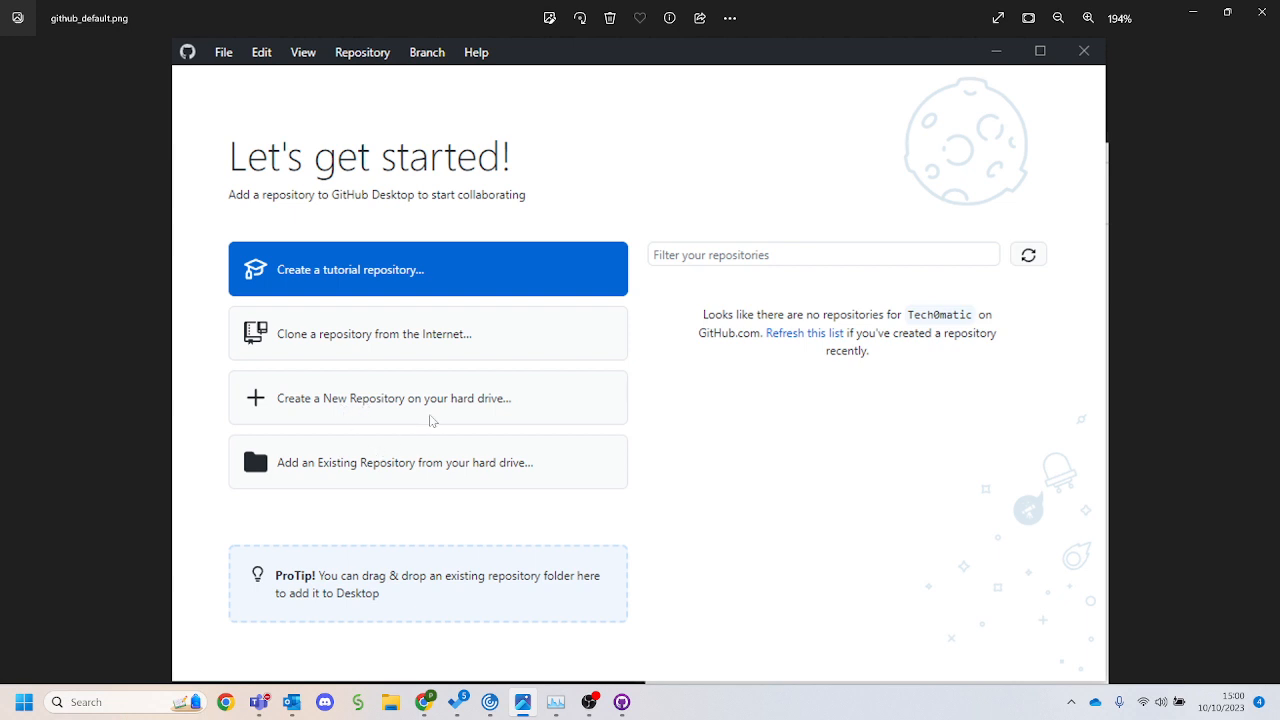
click(1193, 12)
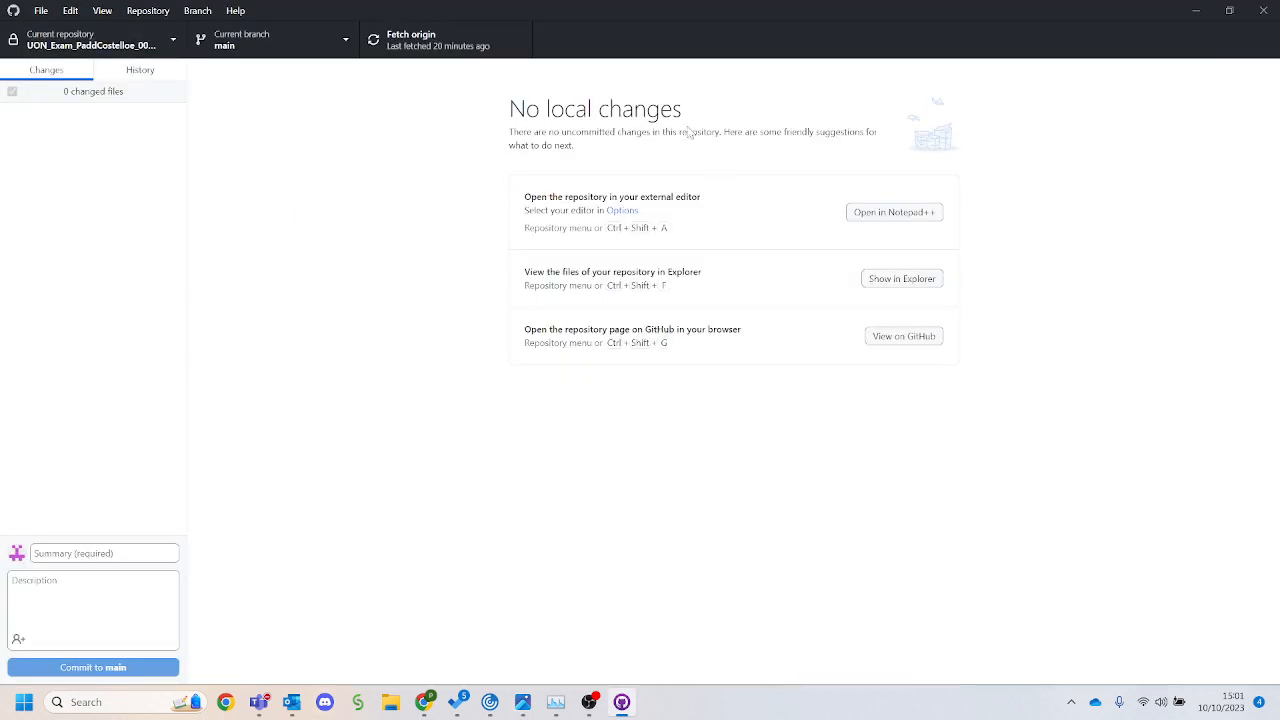
Start a new repository and name it UON_Exam_name_StudentNumber
click(41, 10)
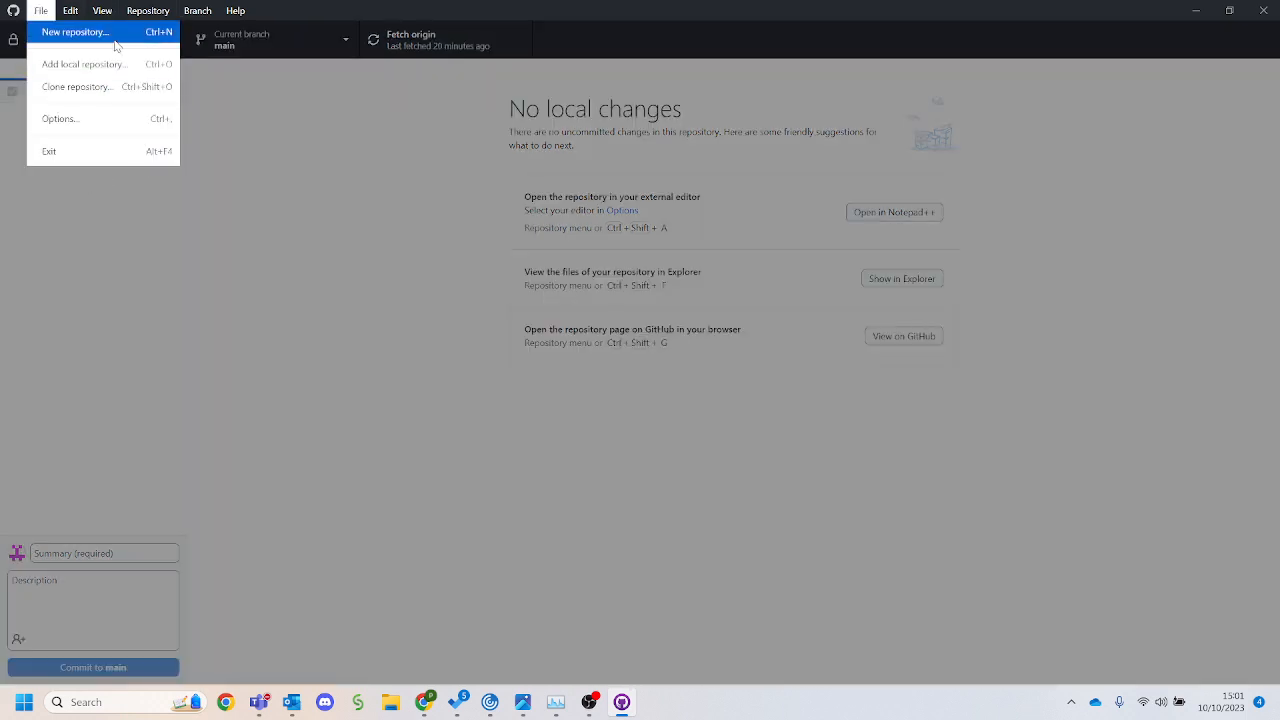
click(76, 32)
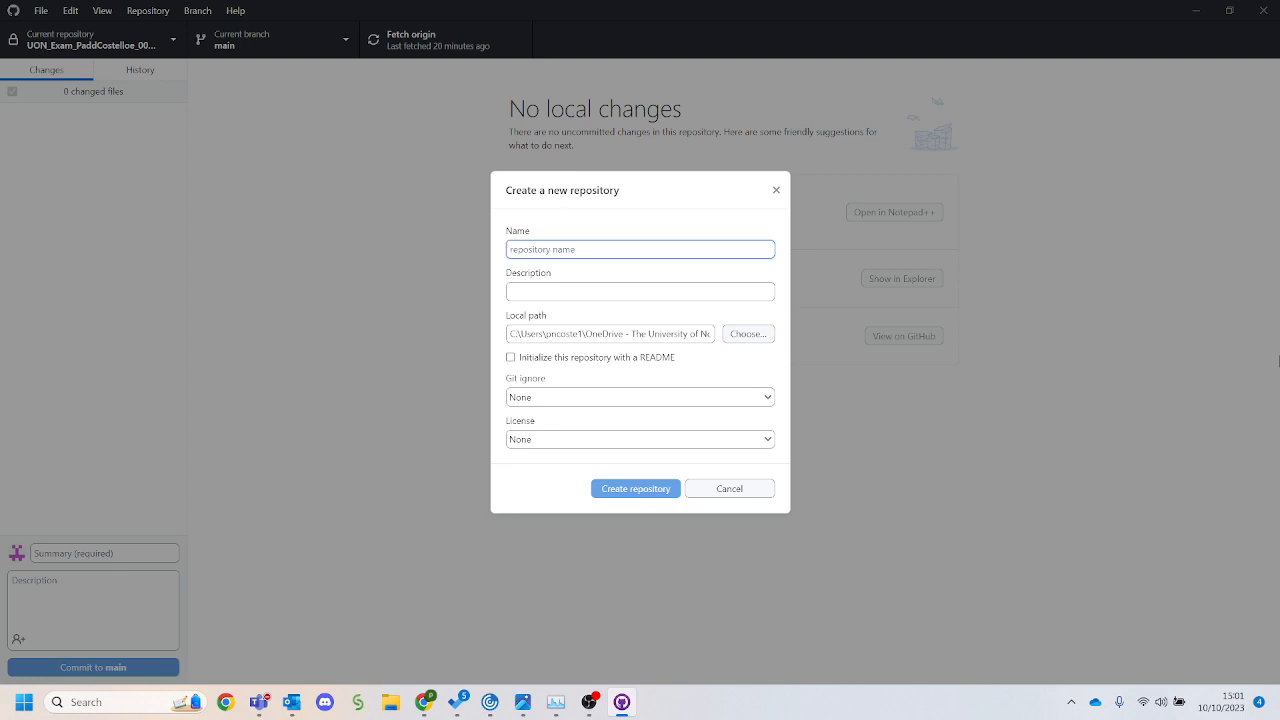
text(UON)
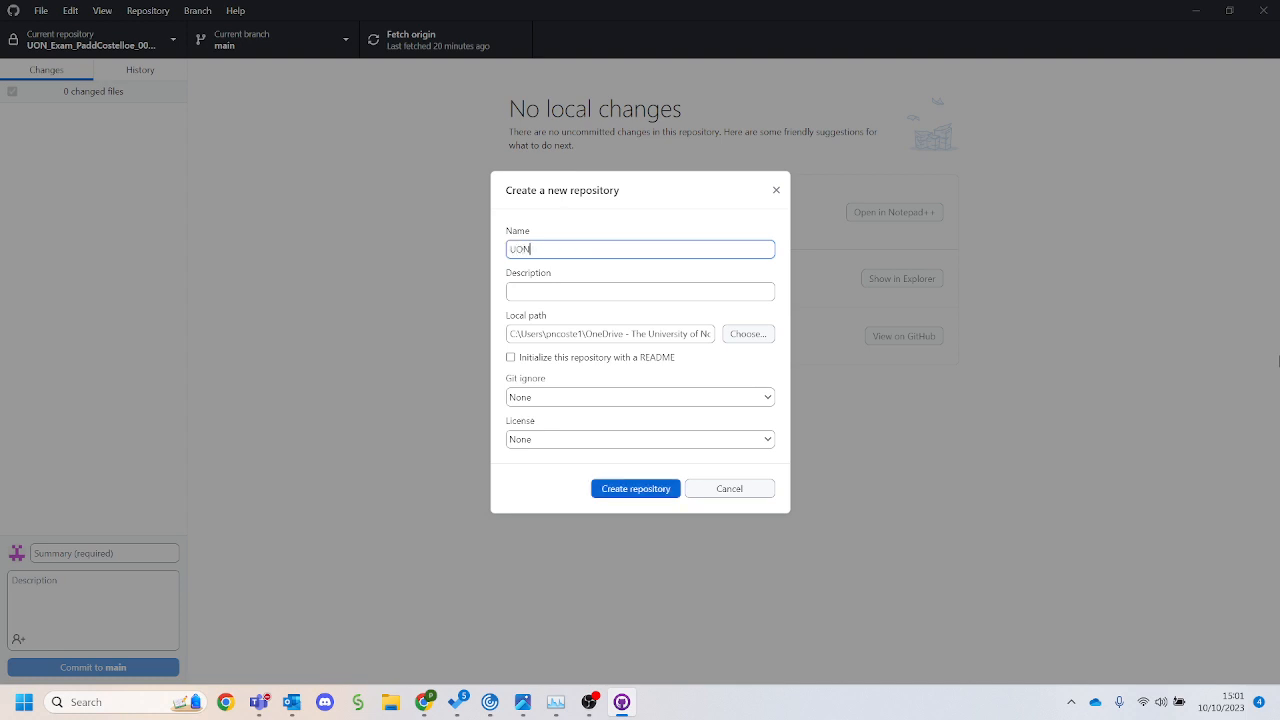
text(_Exam_name_StudentNumber)
click(583, 291)
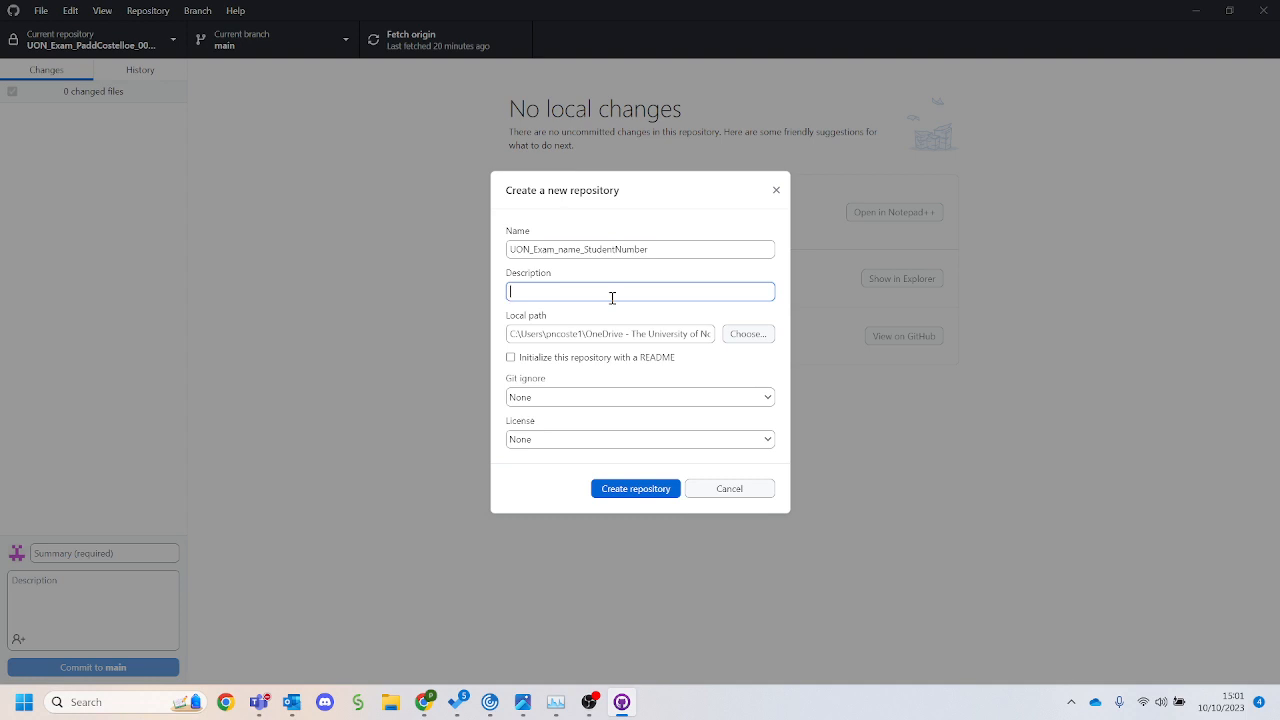
Browse to the Git Demo folder while choosing the new repository's local path
click(758, 334)
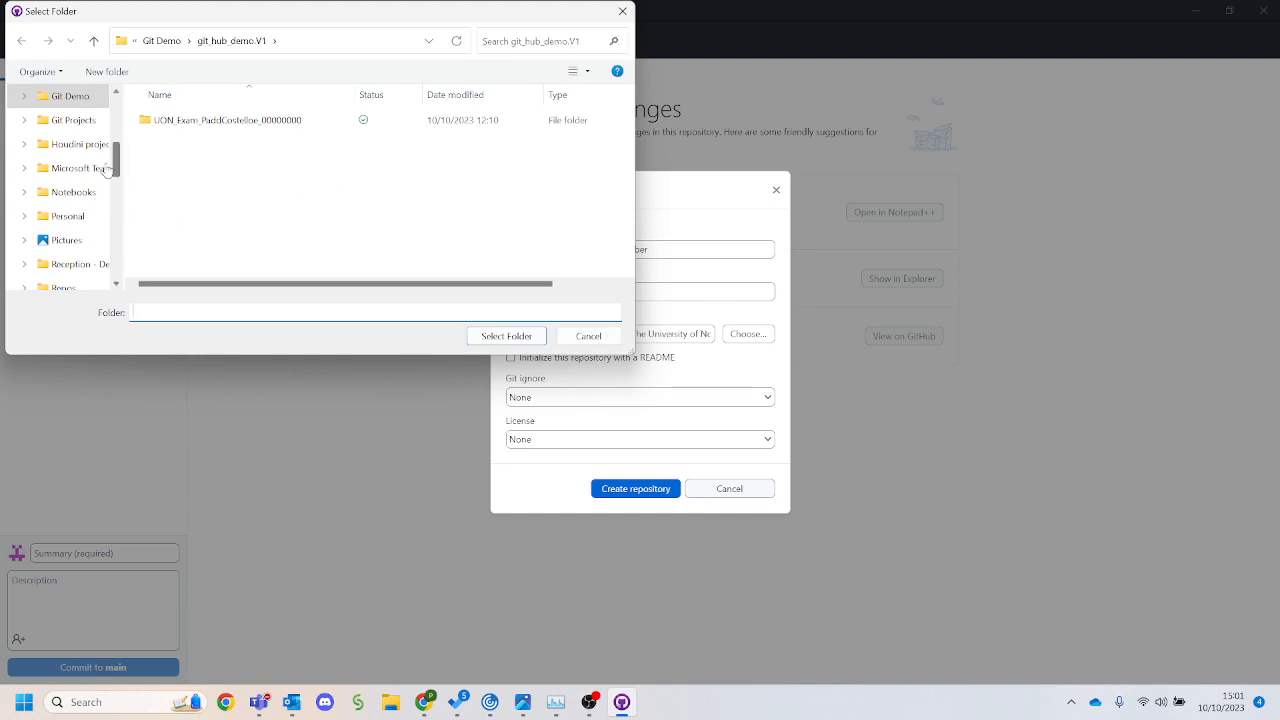
scroll(70, 147, up, 2)
scroll(71, 147, up, 2)
scroll(92, 230, down, 2)
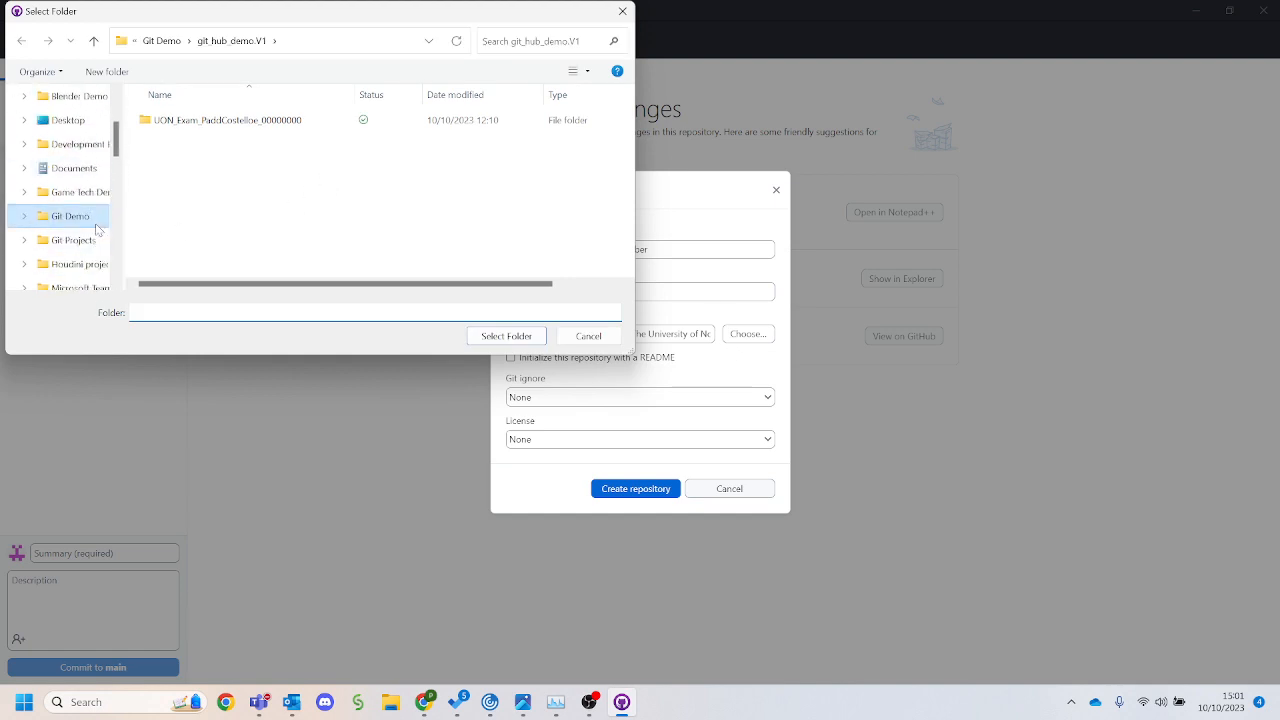
click(85, 221)
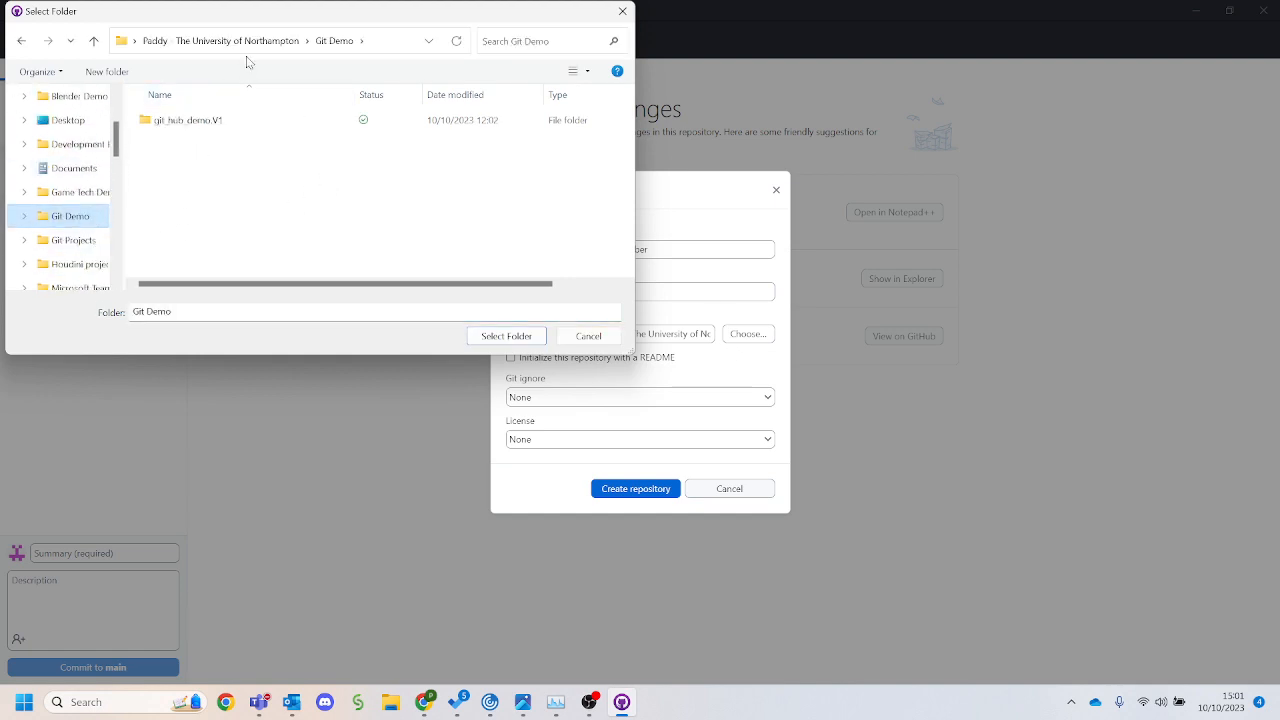
Create a folder named "demo vid" inside Git Demo and select it as the repository's local path
right_click(214, 238)
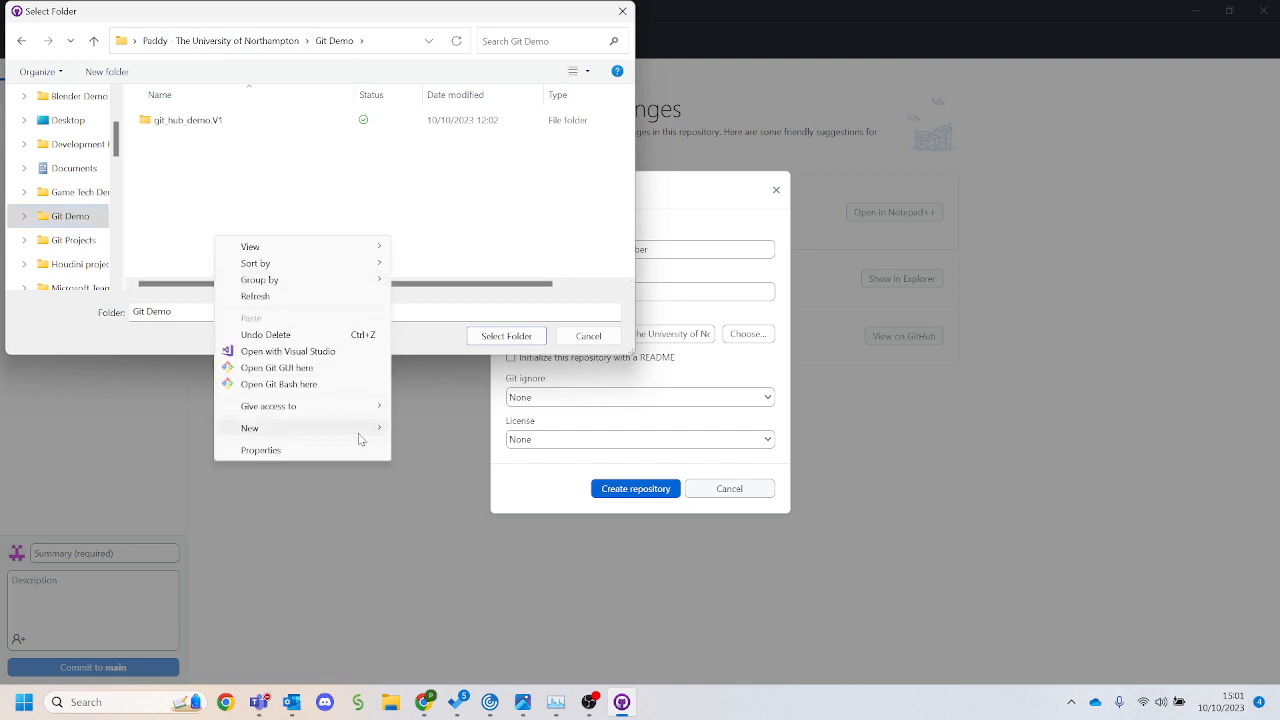
mouse_move(385, 432)
click(427, 429)
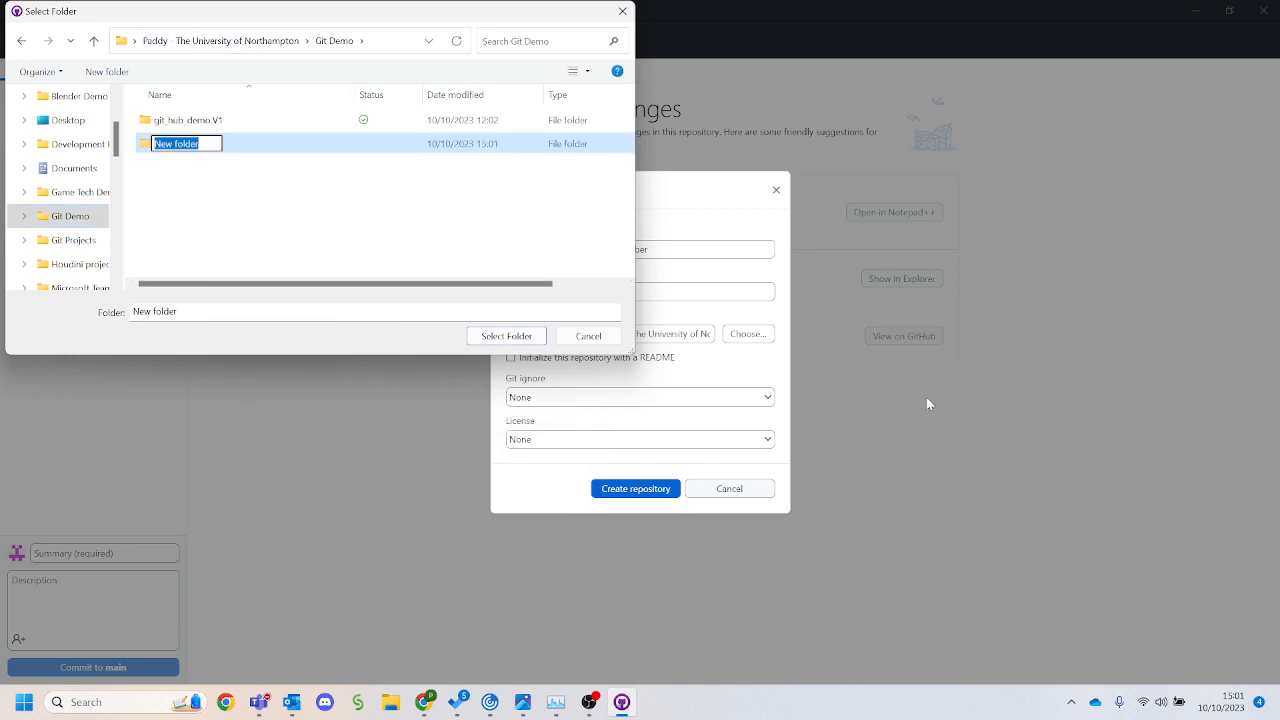
text(demo)
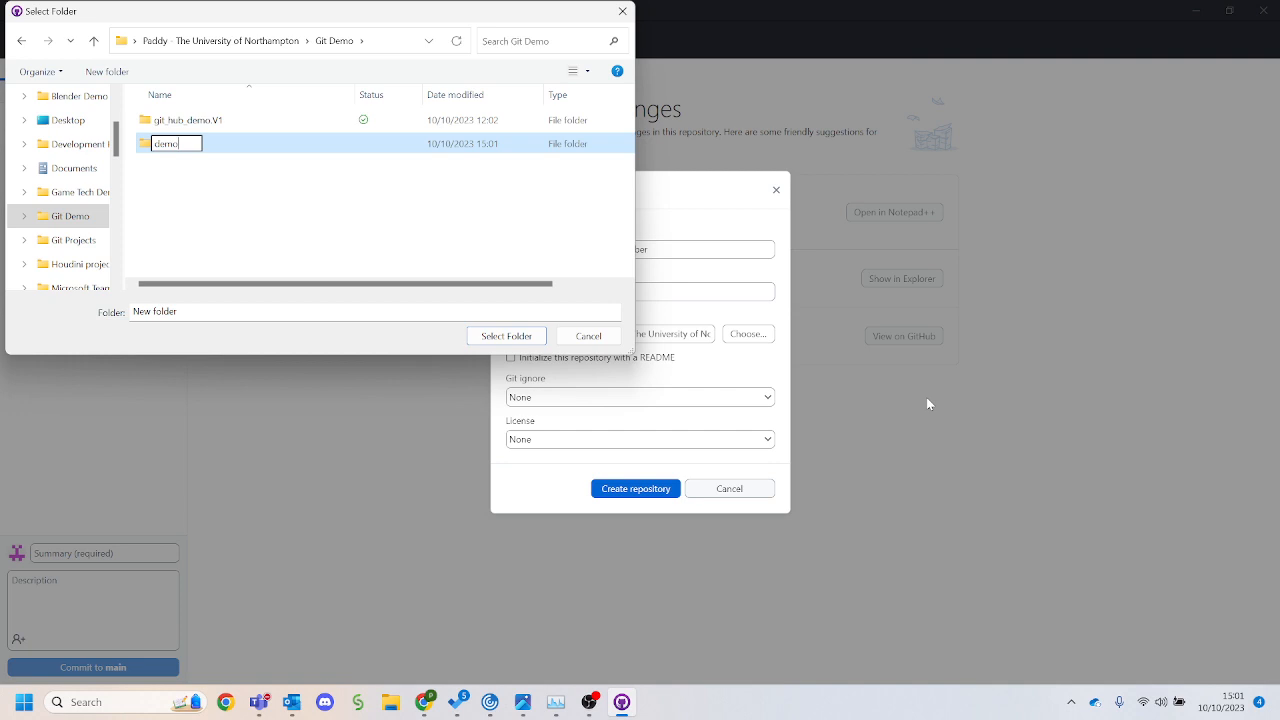
text( vid)
key(Return)
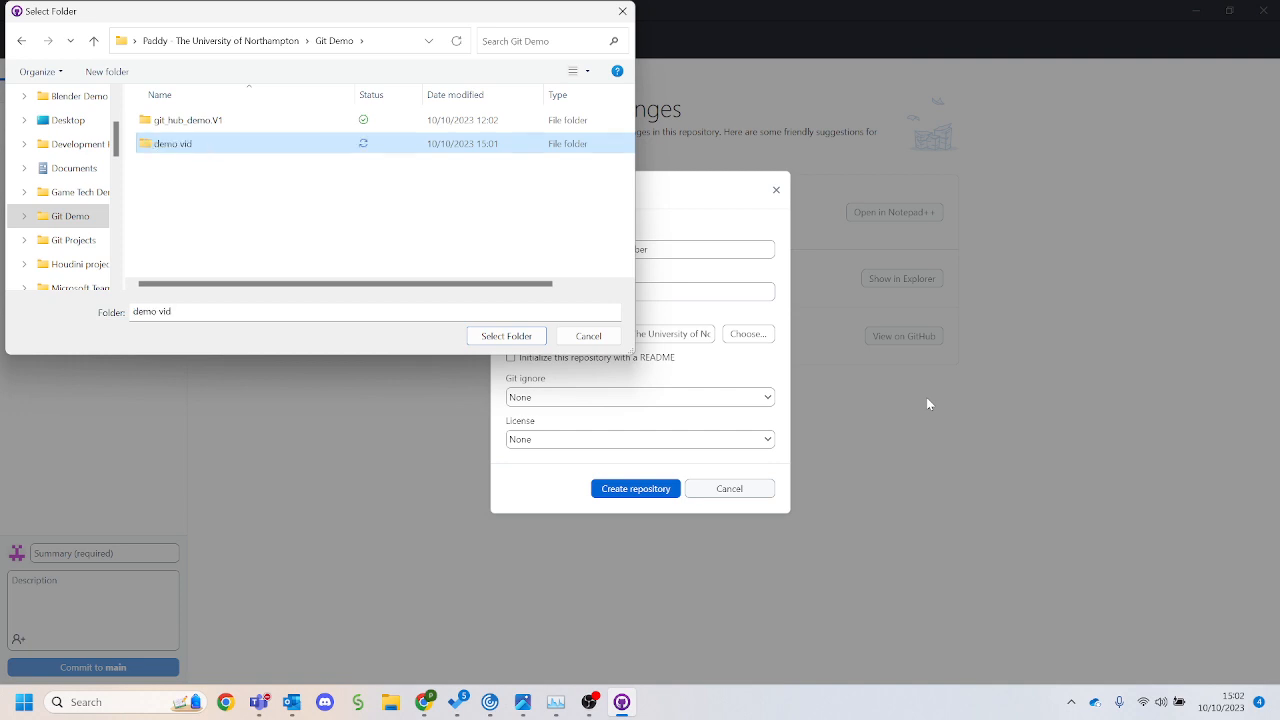
double_click(258, 150)
click(506, 338)
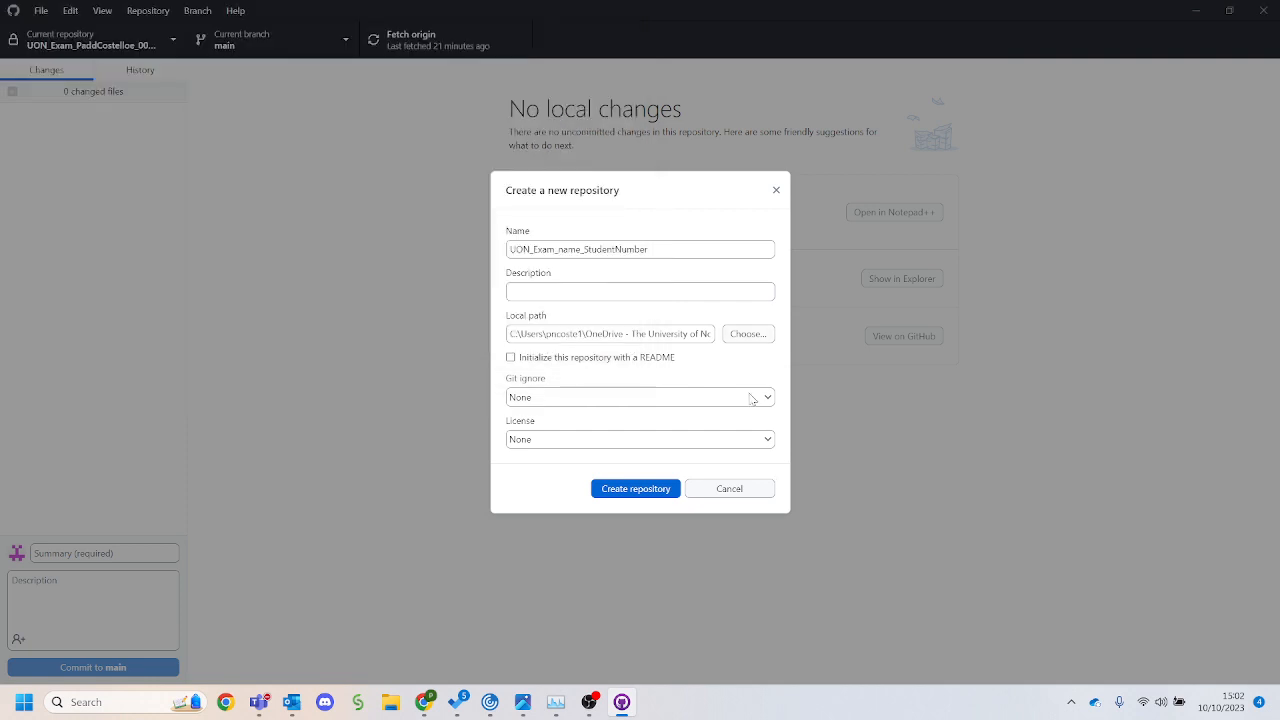
Set the repository description to "teest" and enable initialization with a README
click(533, 291)
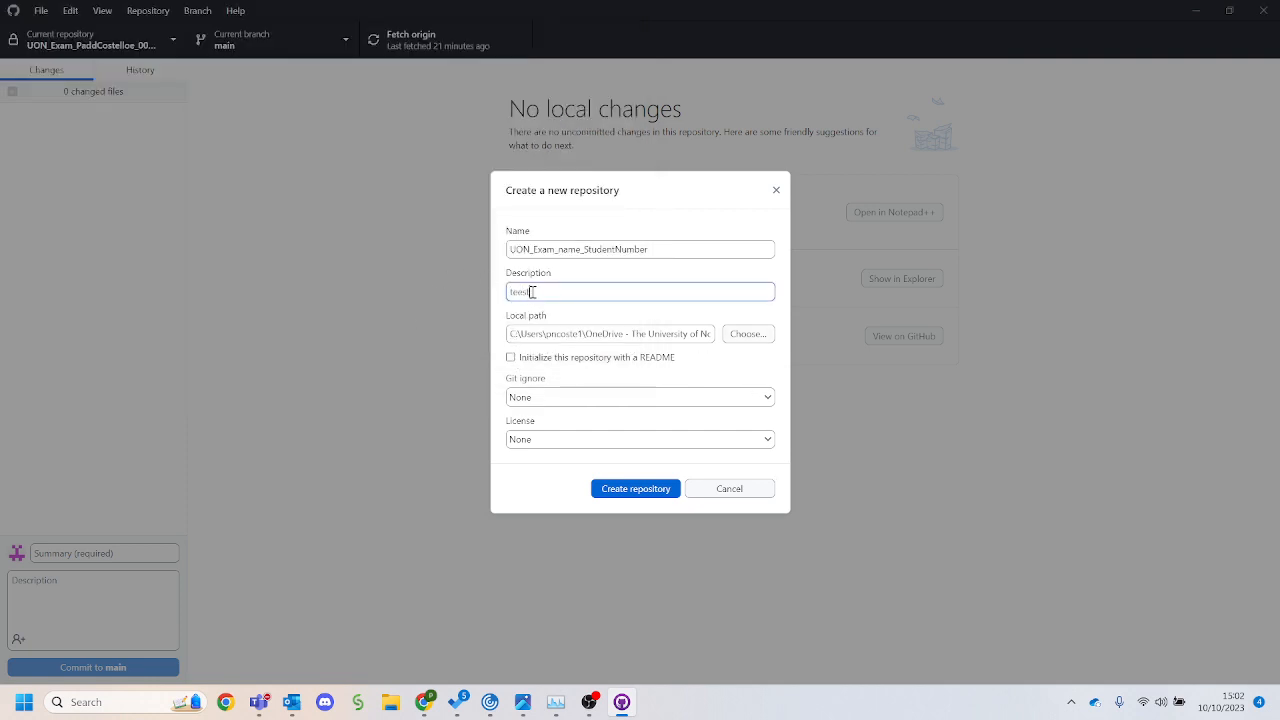
click(511, 358)
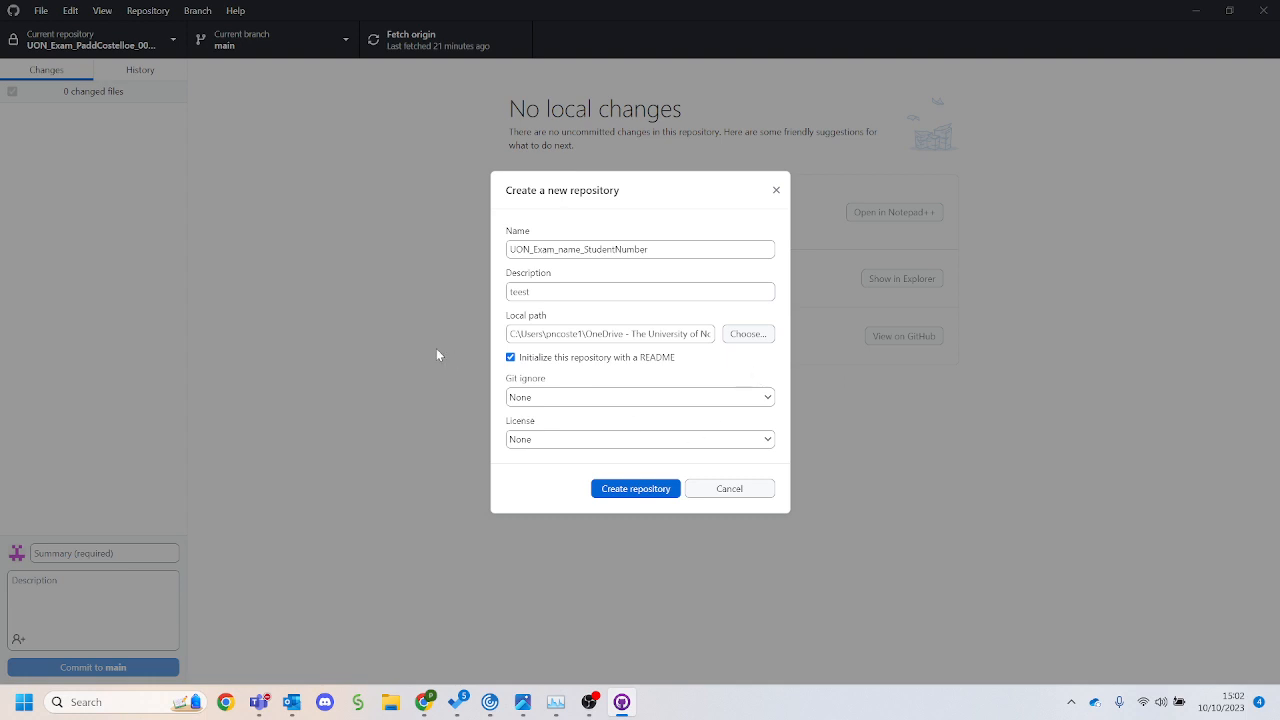
Set the repository's Git ignore template to VisualStudio
click(726, 397)
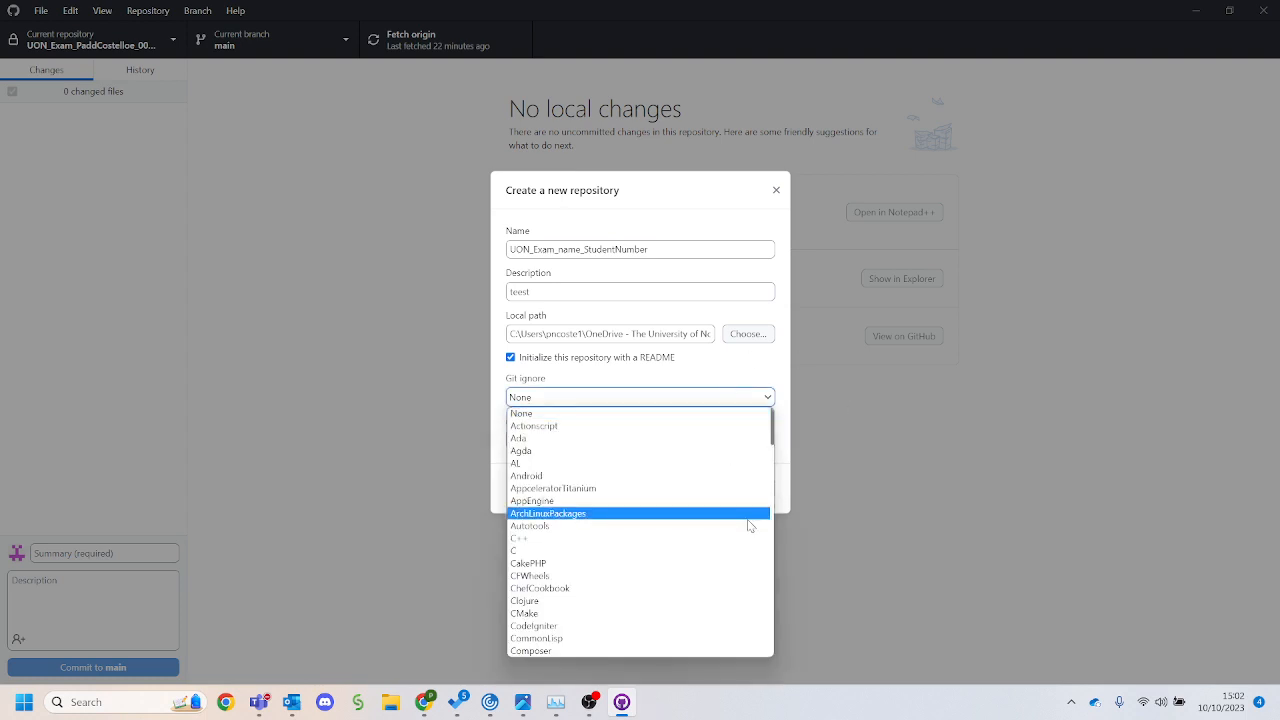
scroll(749, 525, down, 8)
scroll(740, 528, down, 12)
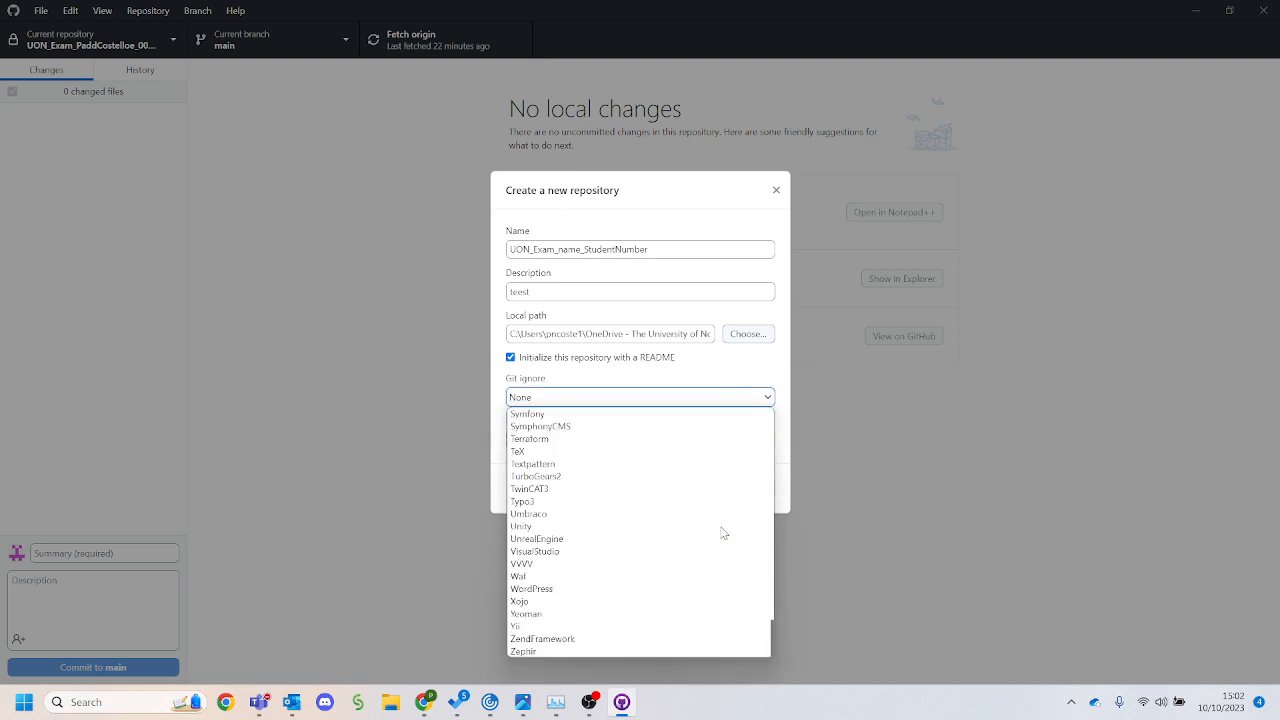
text(unity)
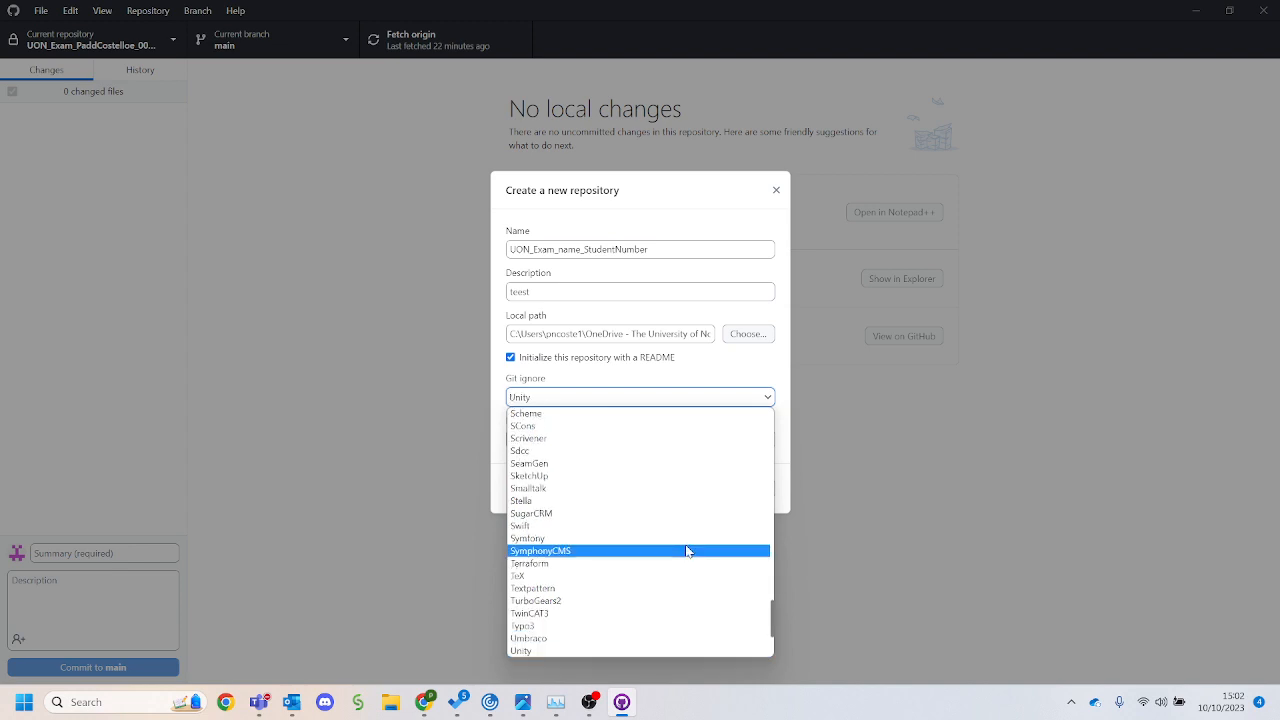
text(v)
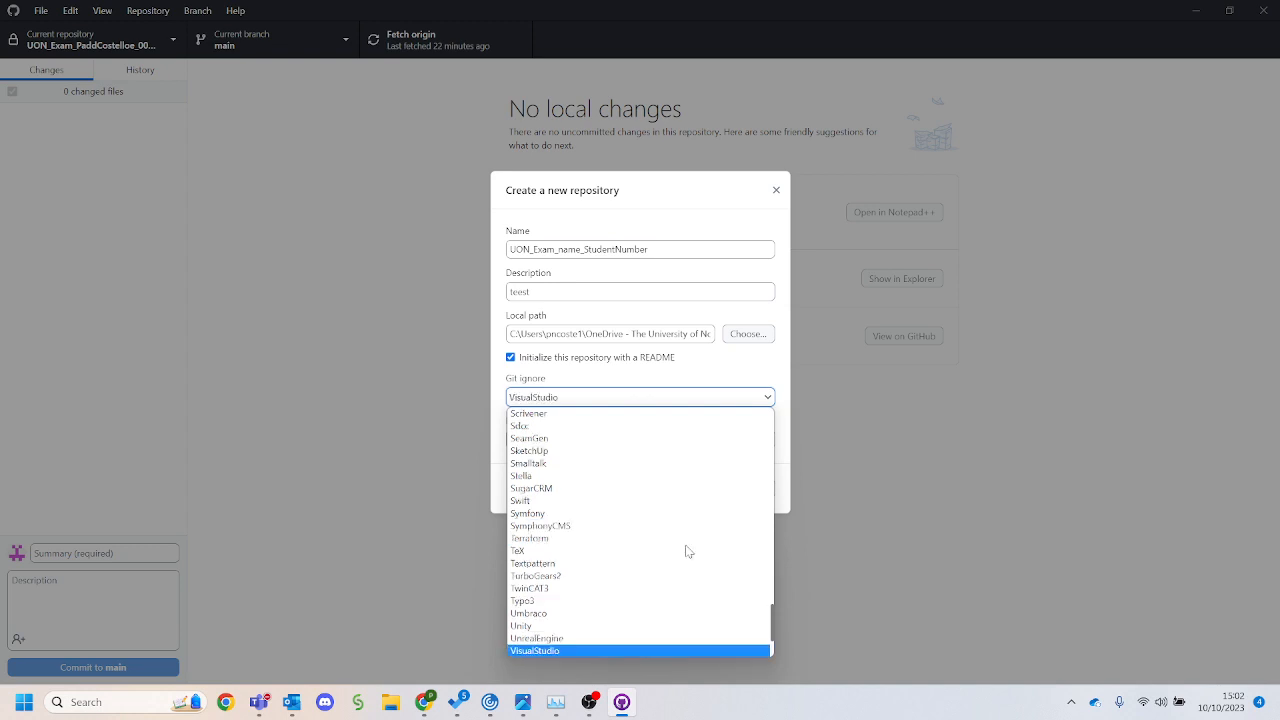
click(613, 651)
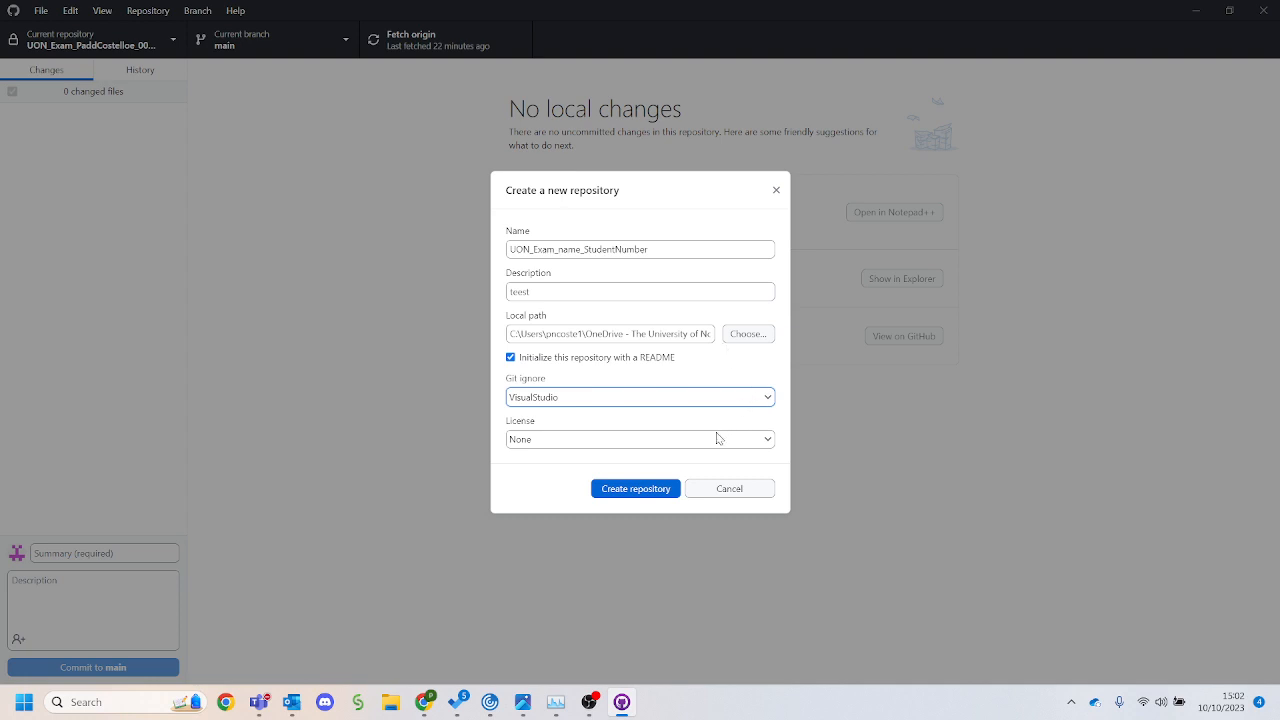
Keep the license set to None and create the UON_Exam_name_StudentNumber repository
click(576, 439)
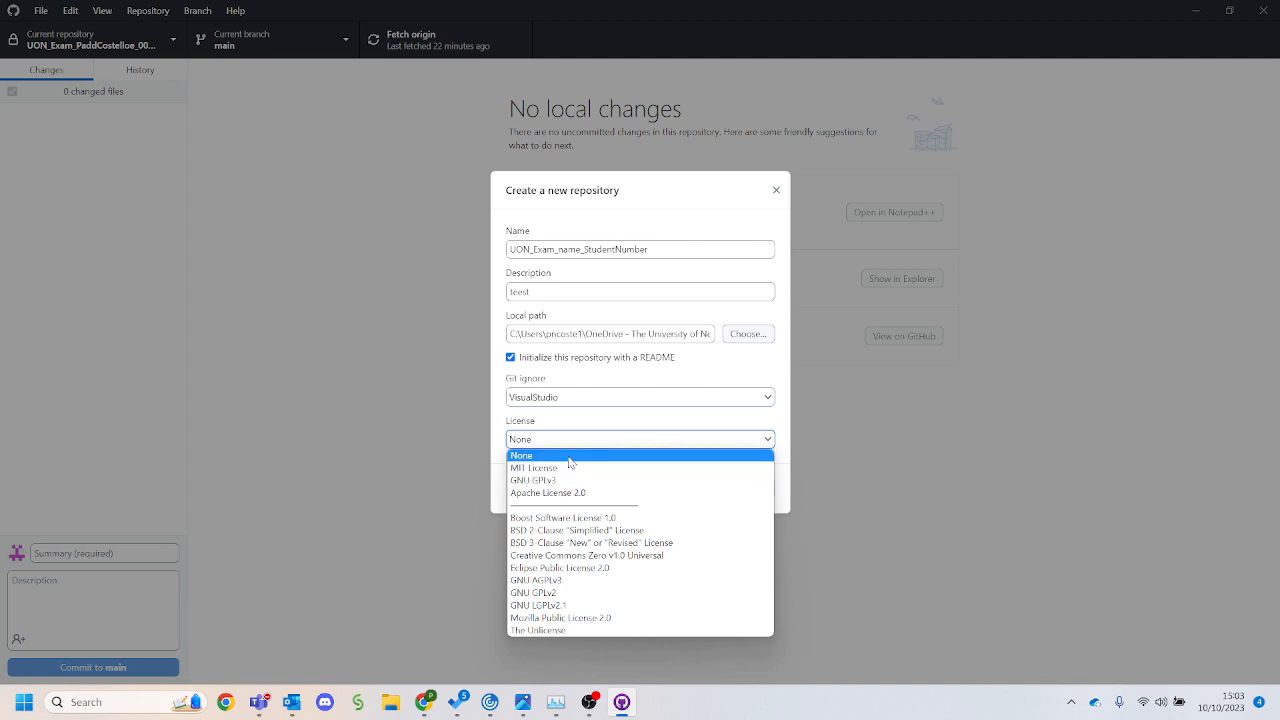
click(571, 462)
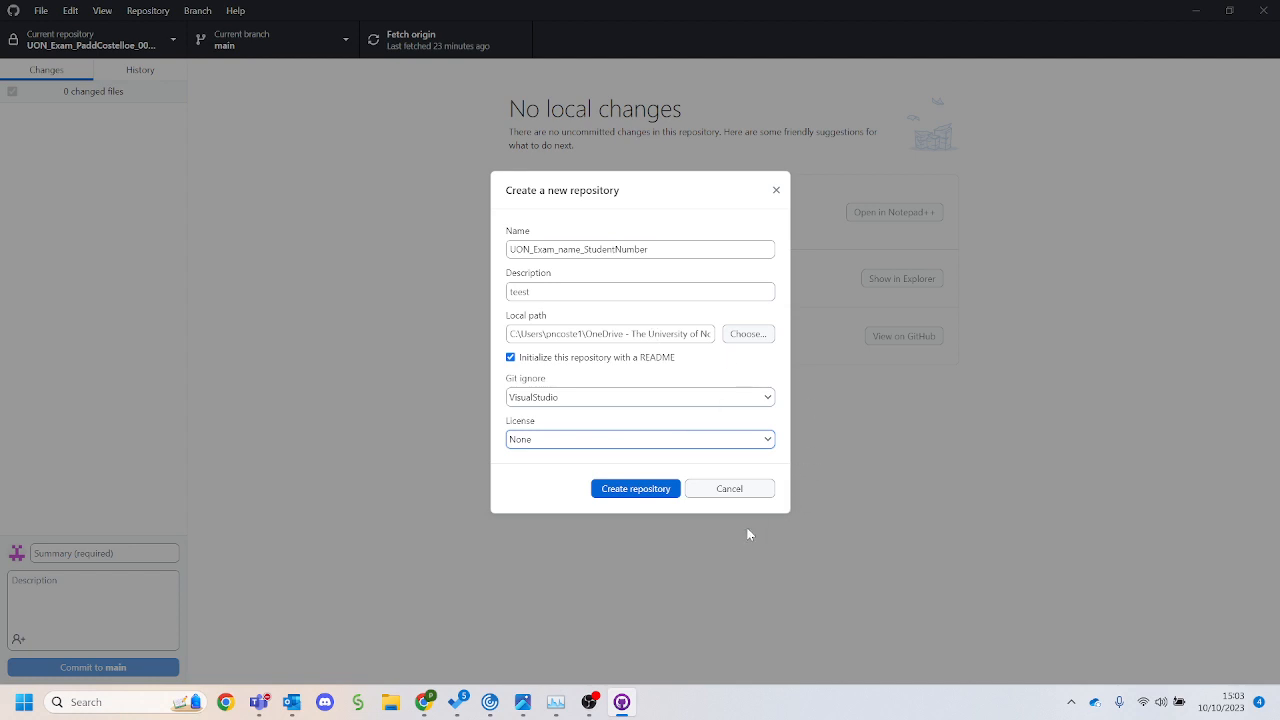
click(638, 439)
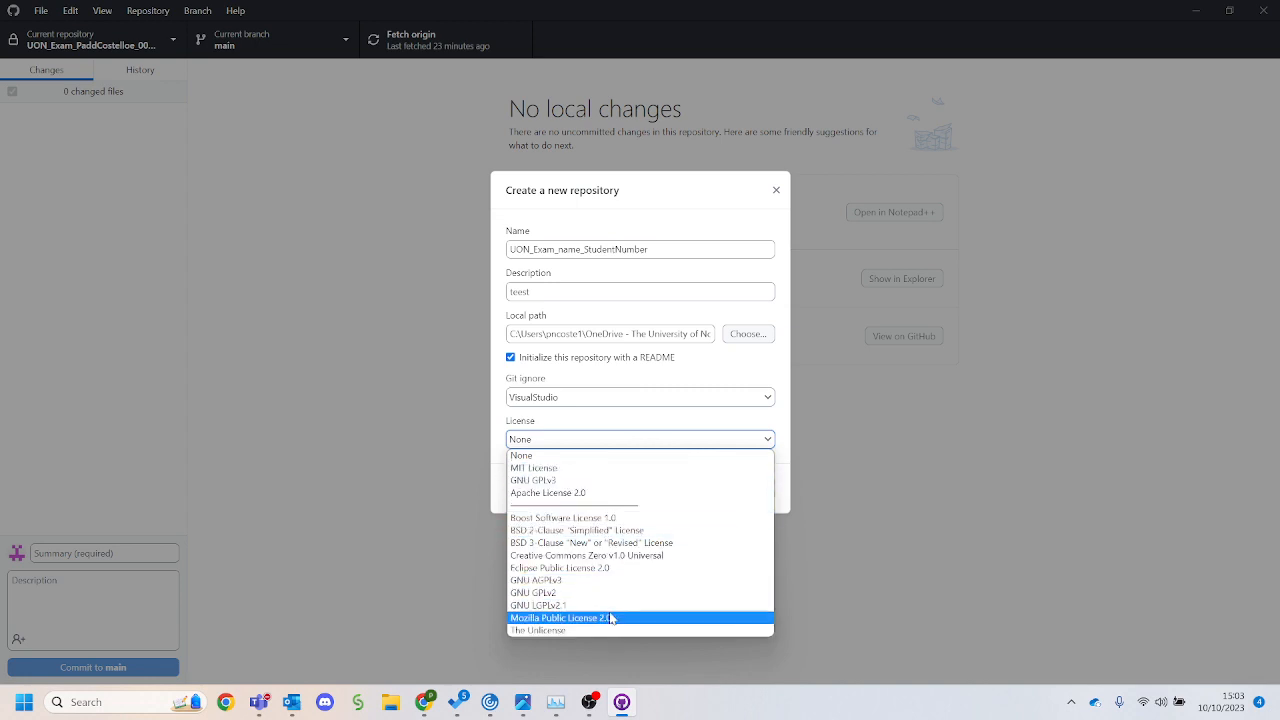
click(612, 424)
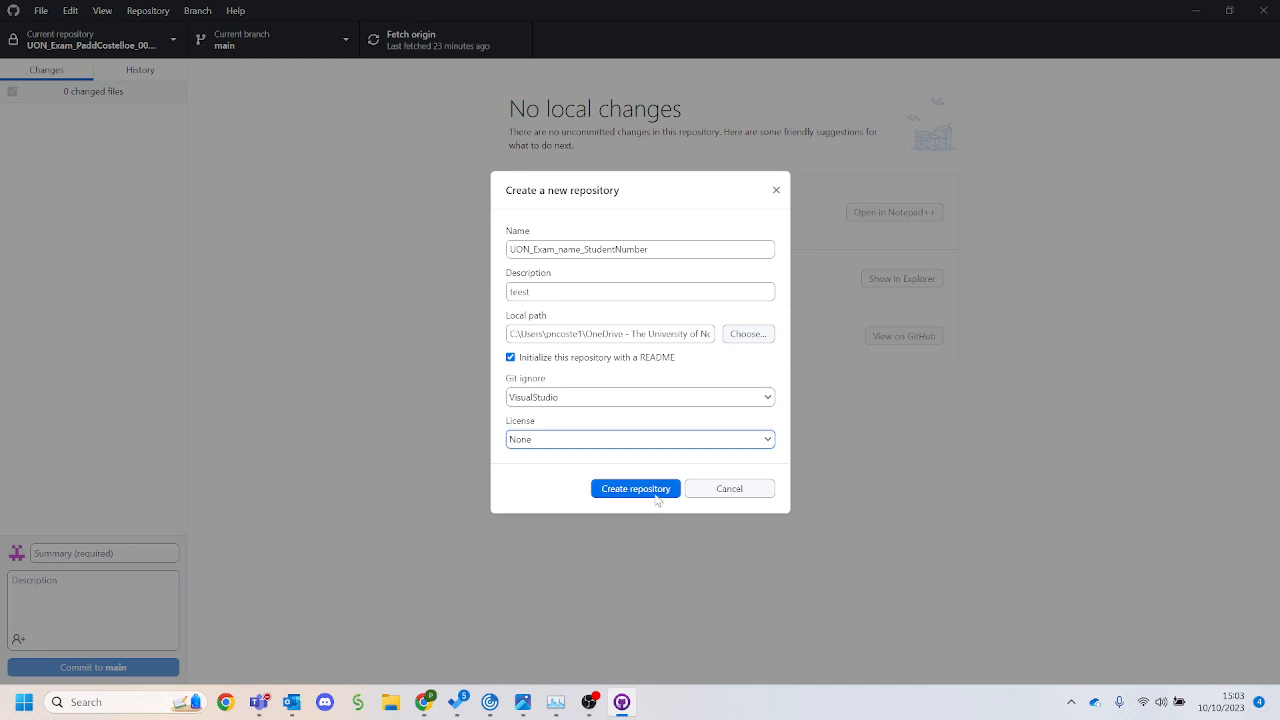
click(657, 497)
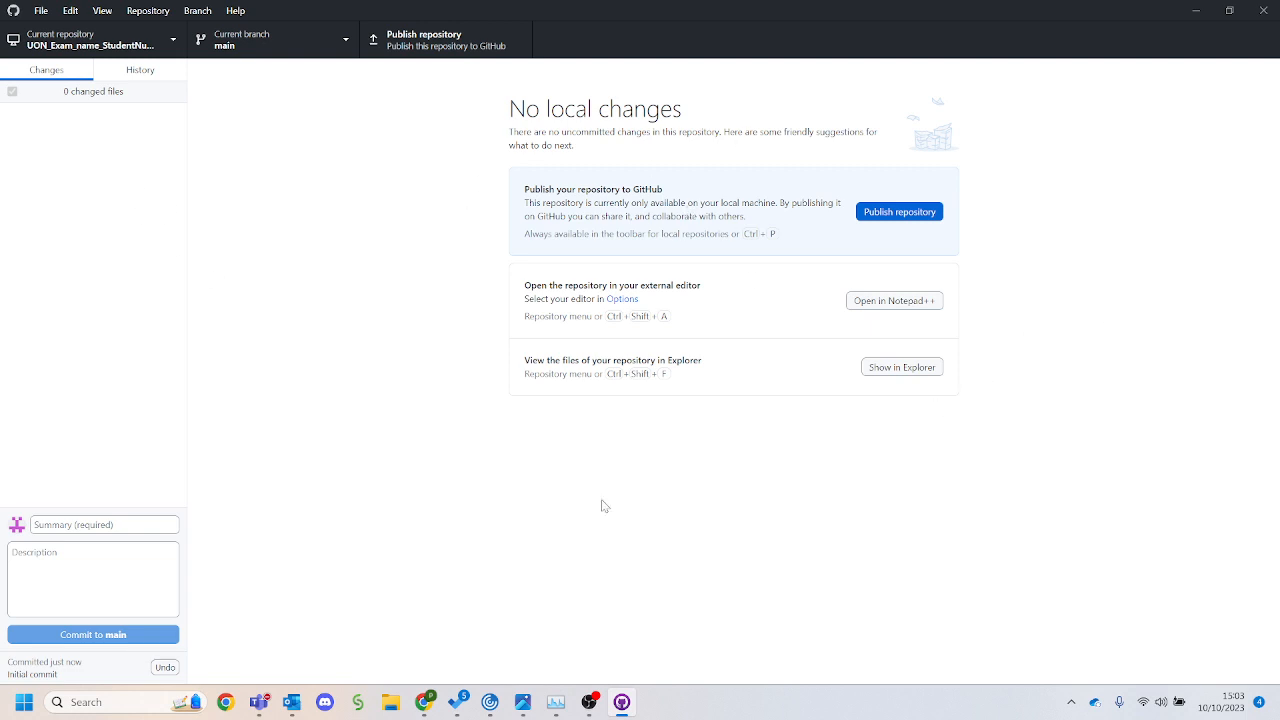
Switch to File Explorer and open the UON_Exam_name_StudentNumber folder inside Git Demo > demo vid
click(392, 706)
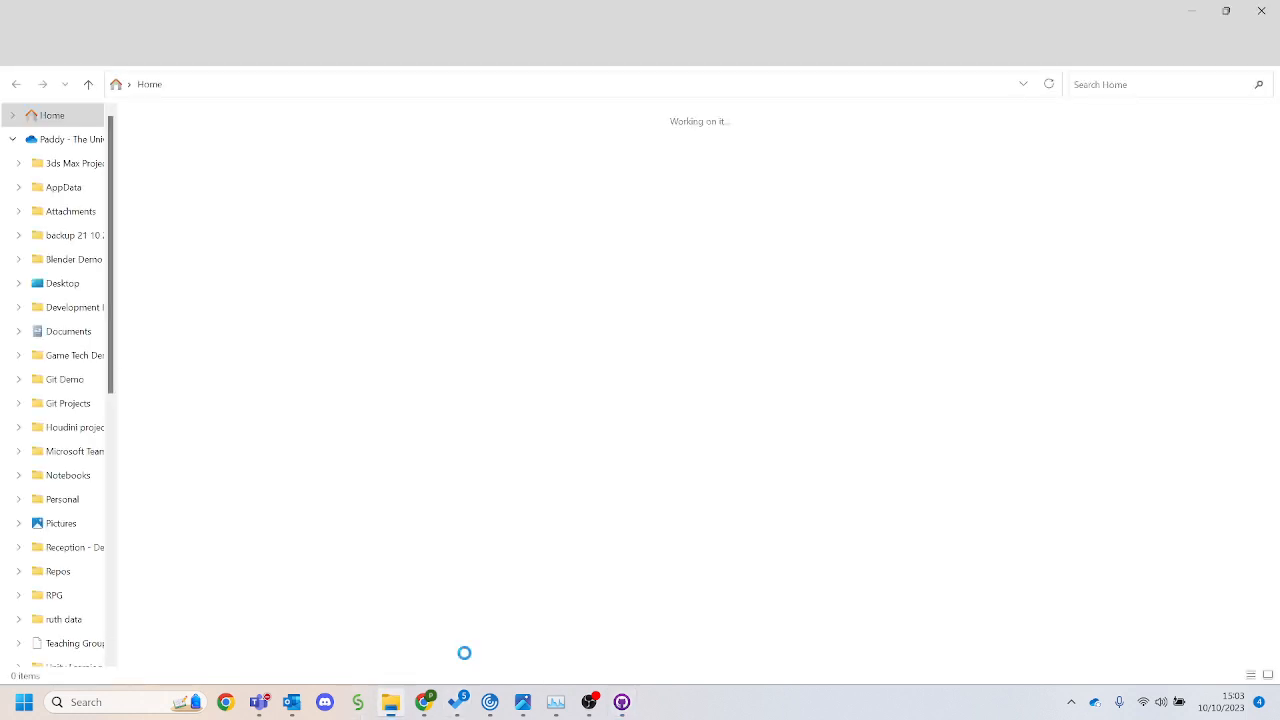
click(70, 380)
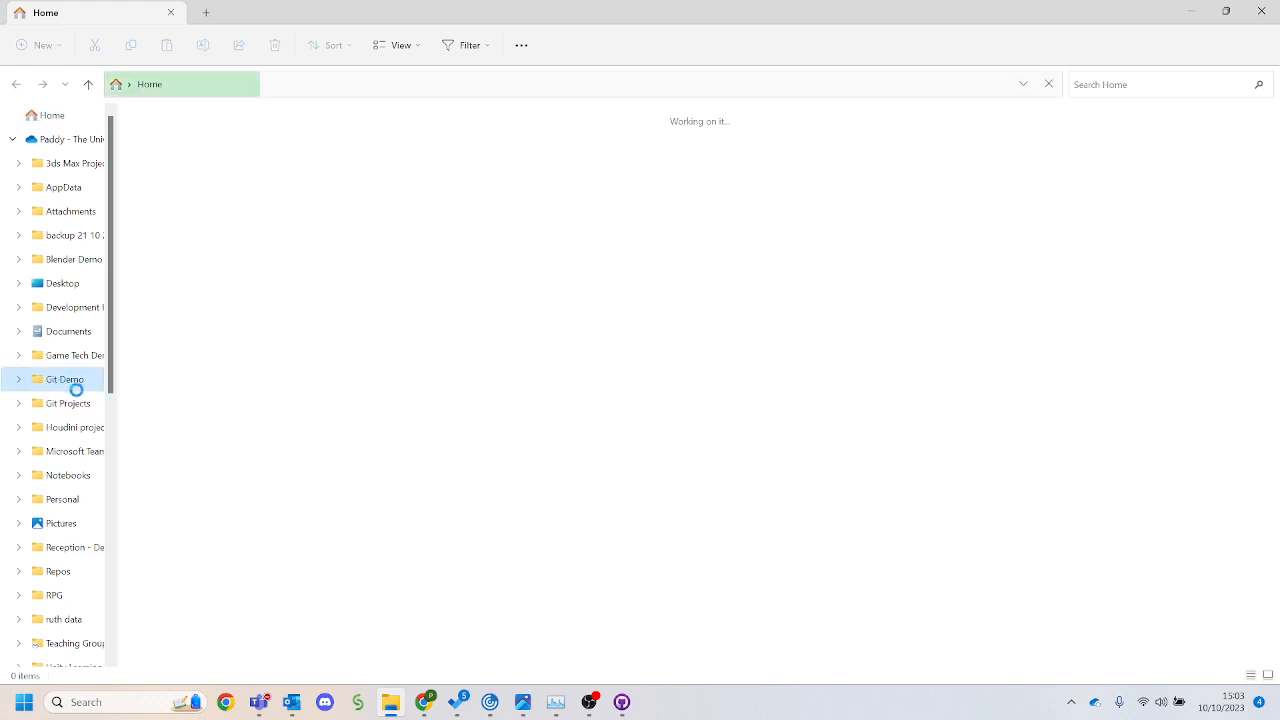
double_click(238, 143)
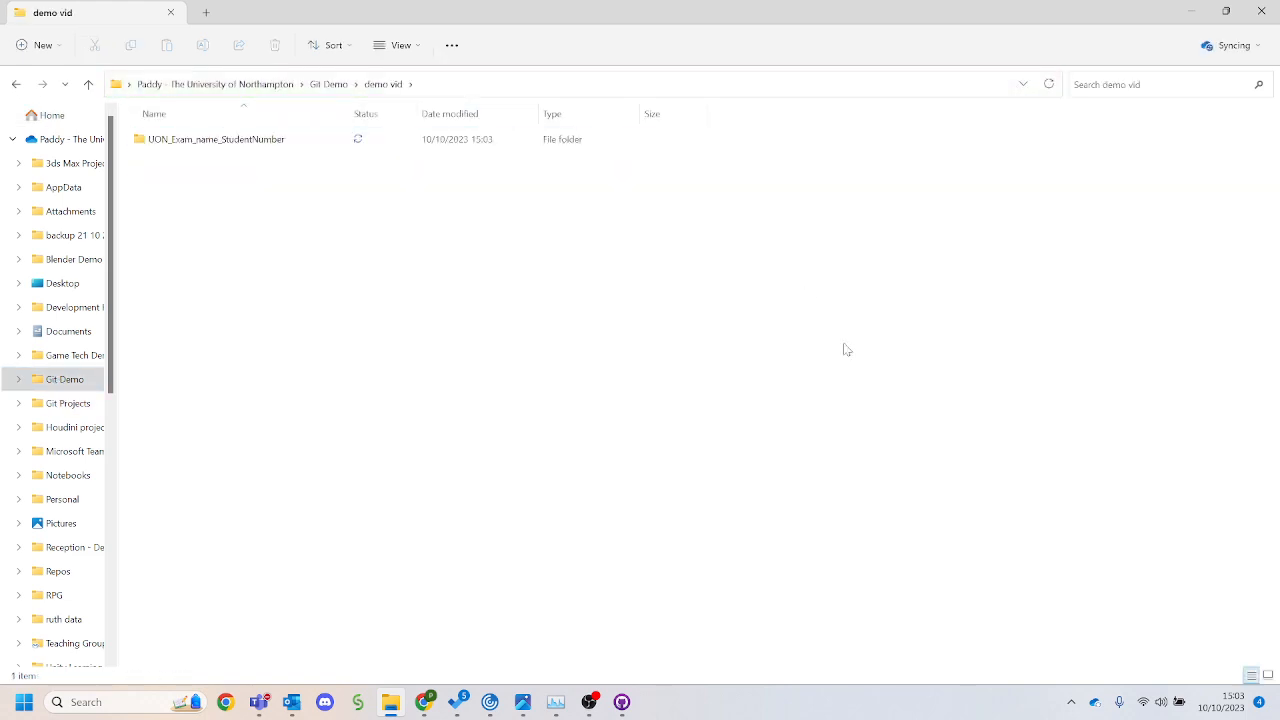
double_click(250, 139)
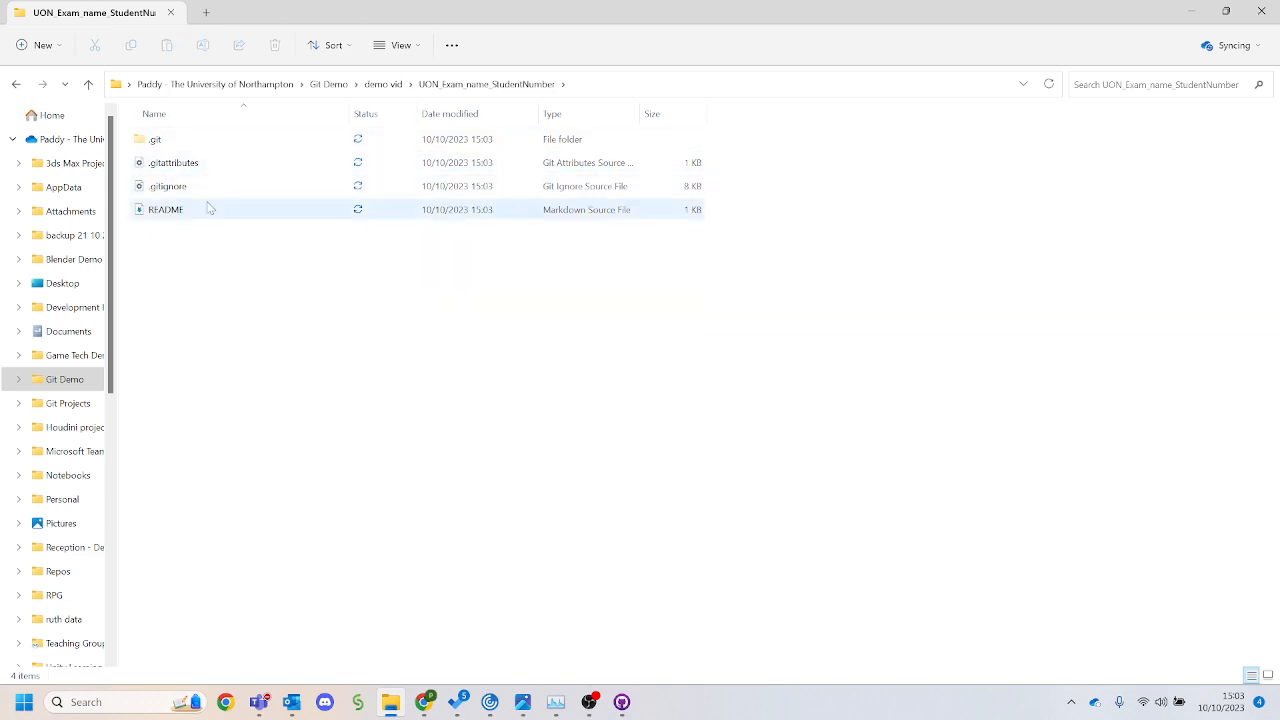
Check File Explorer's display options for the hidden items setting, leaving them as they are
click(424, 44)
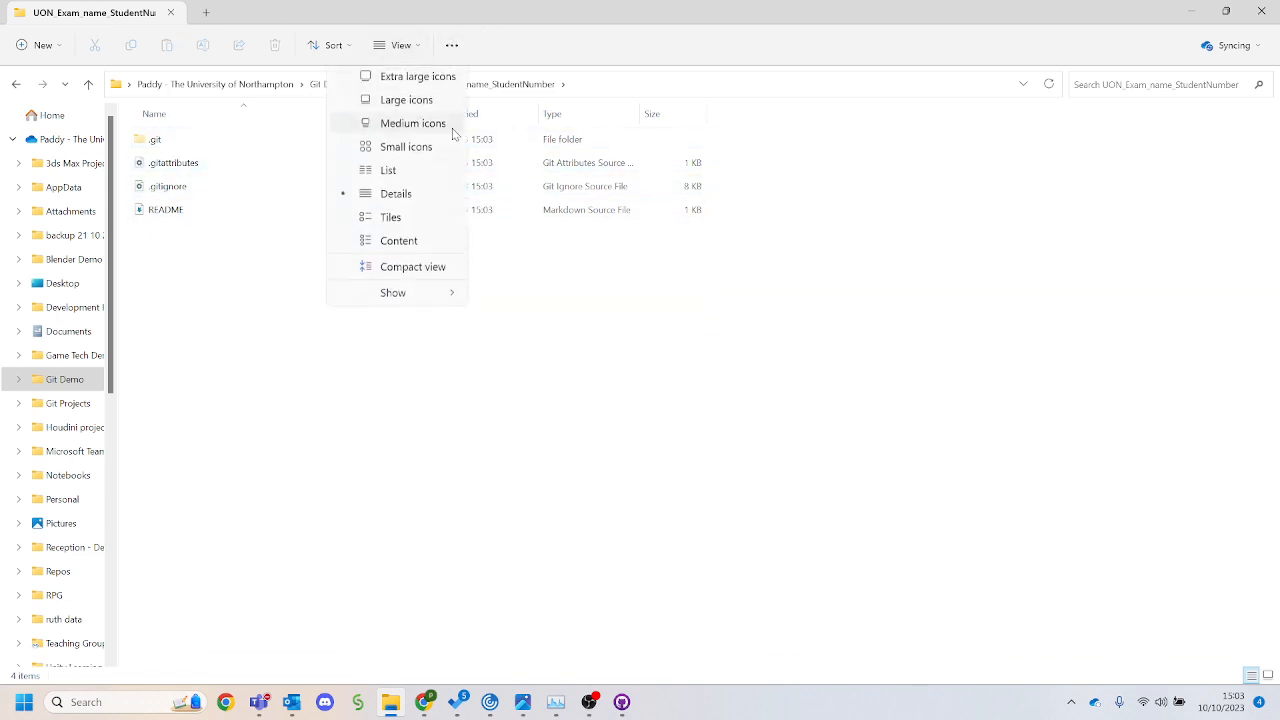
mouse_move(424, 298)
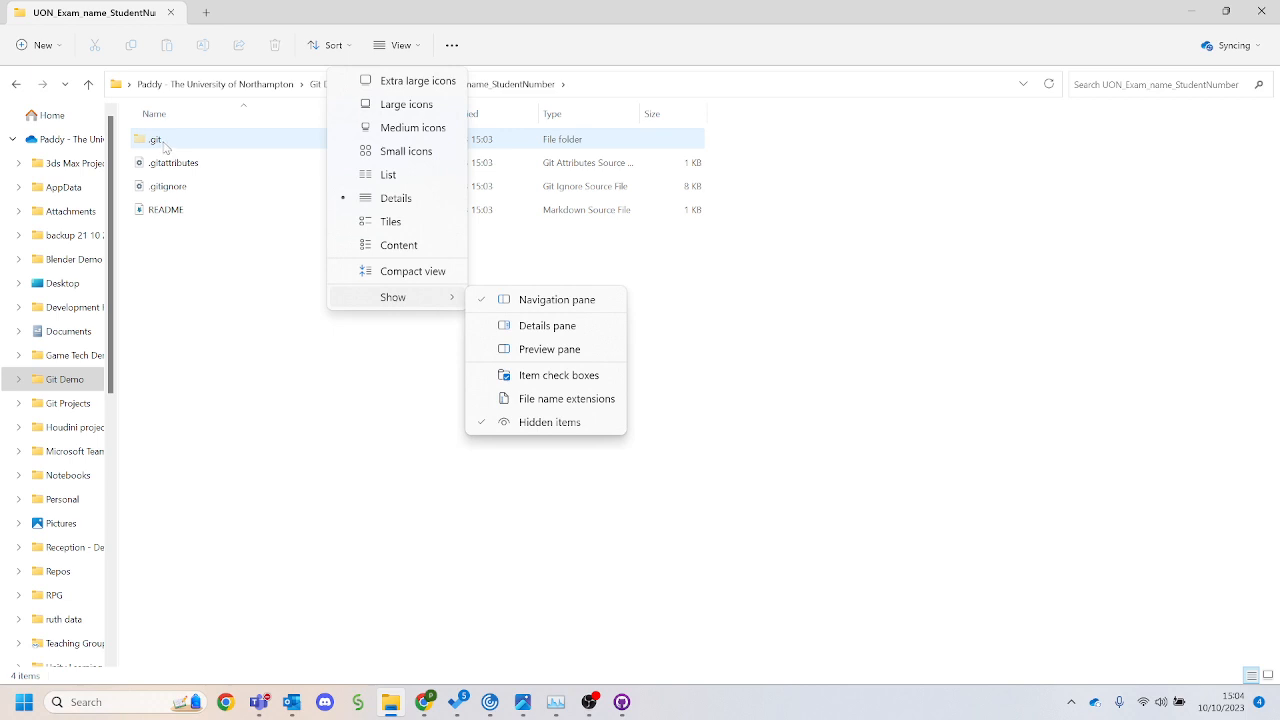
click(1037, 573)
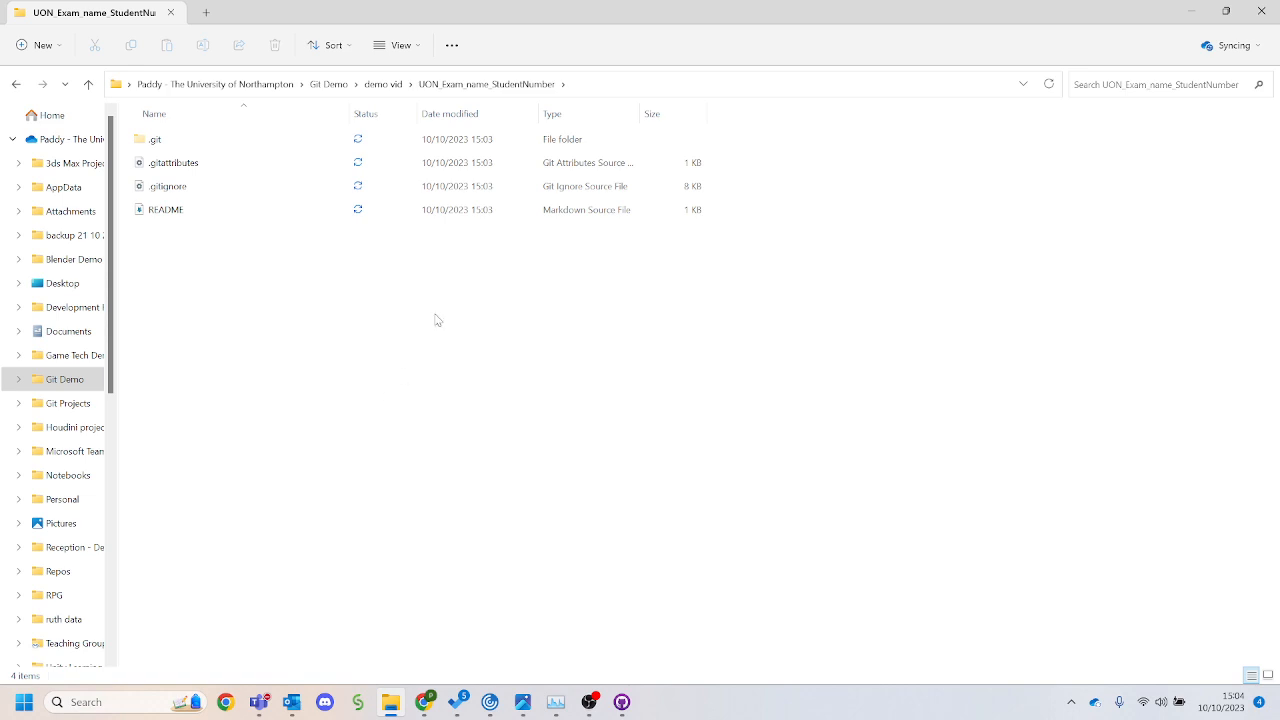
Launch Visual Studio 2022 and start a new project from the C# Console App template
key(super)
text(visual)
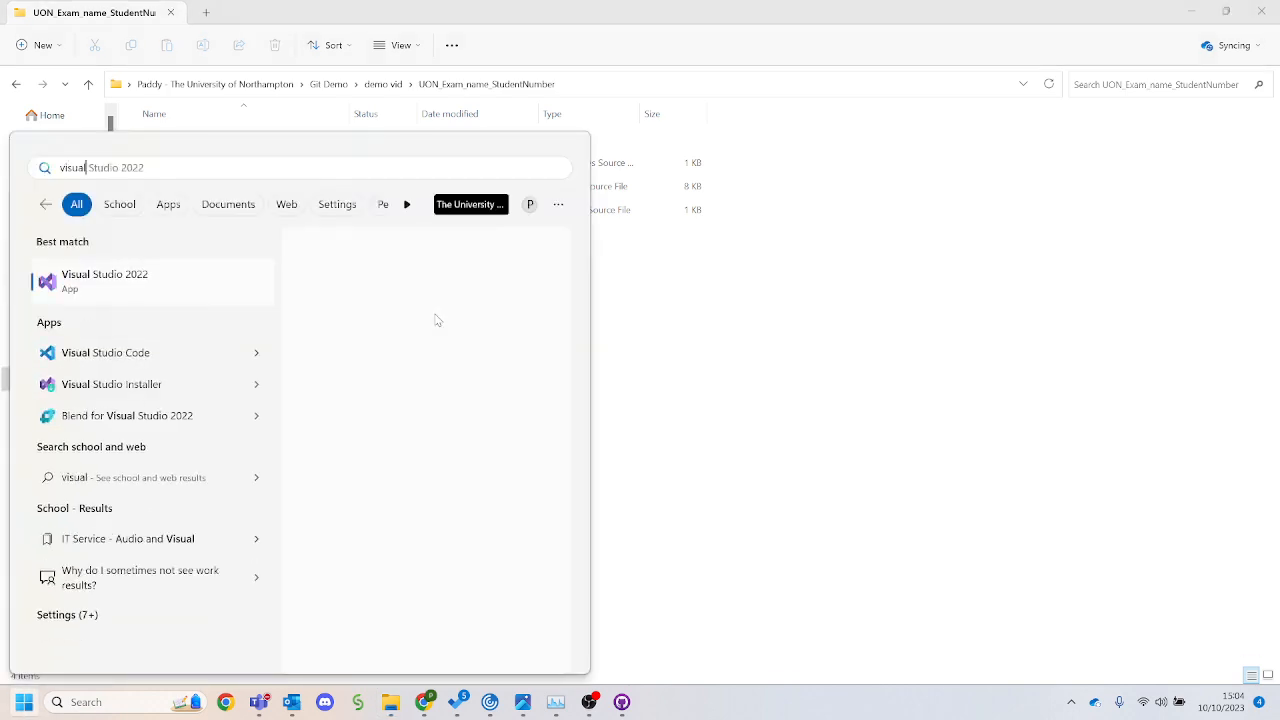
click(139, 286)
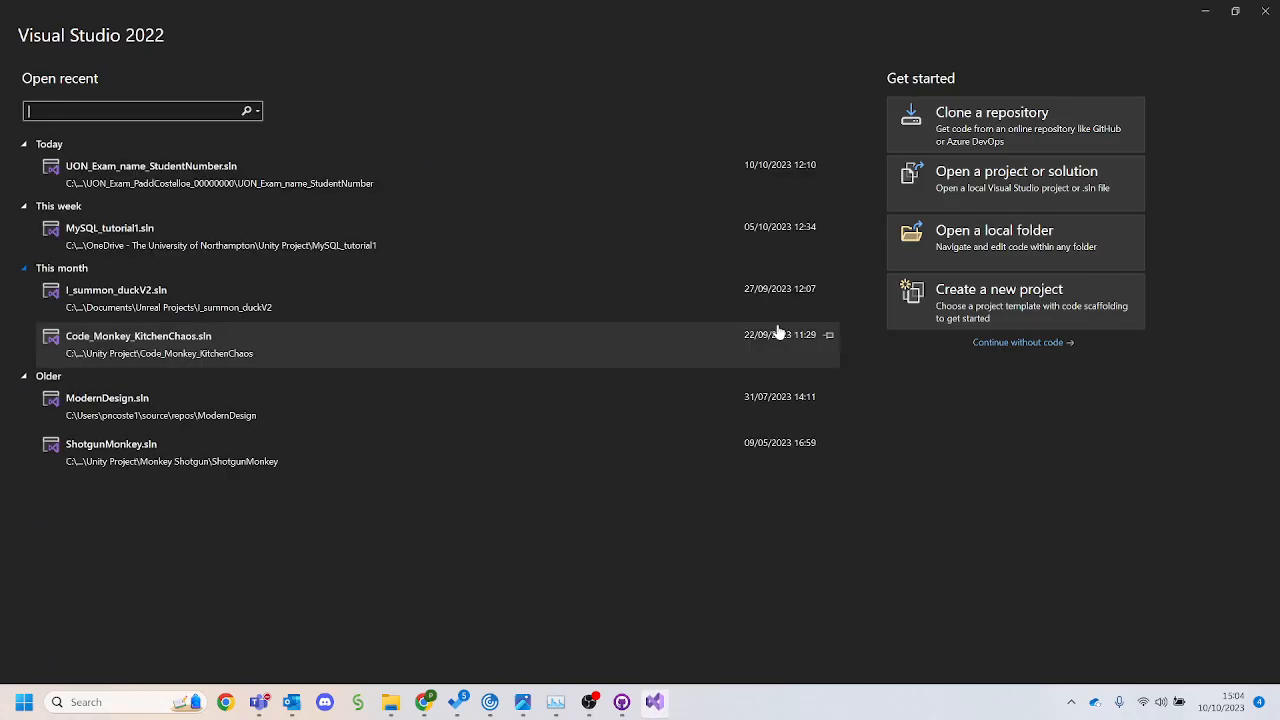
click(1019, 319)
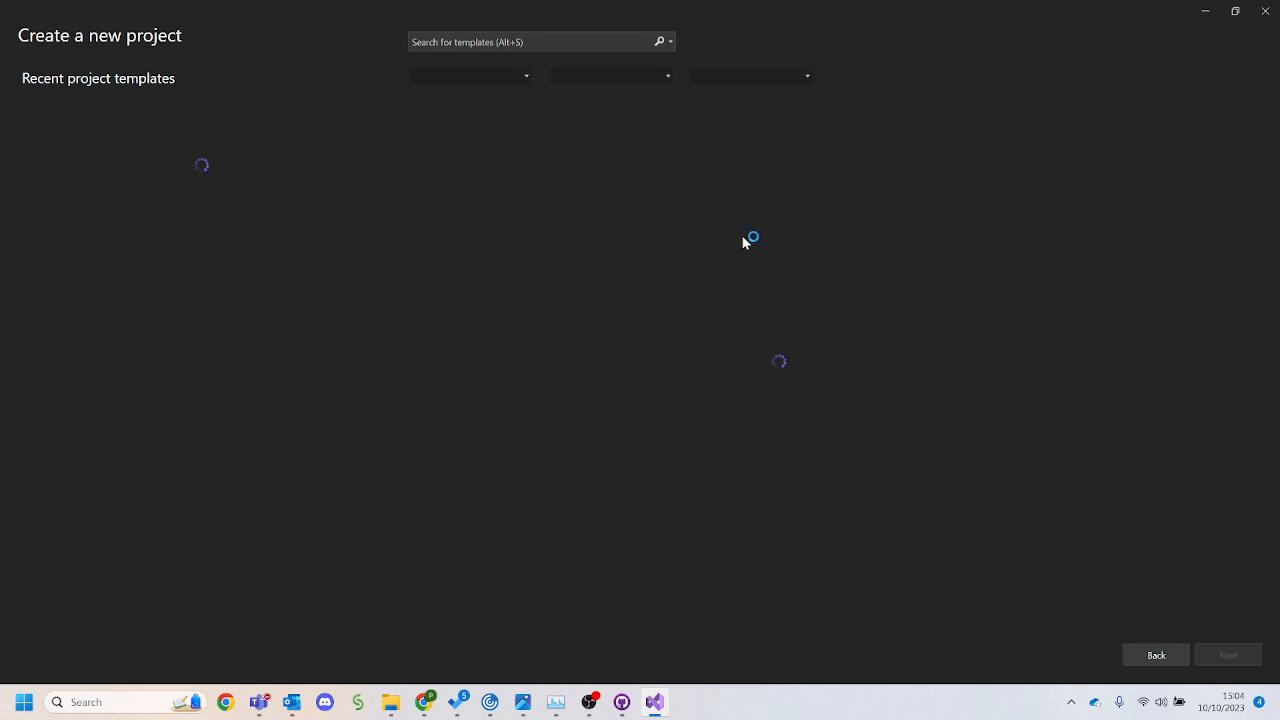
click(593, 133)
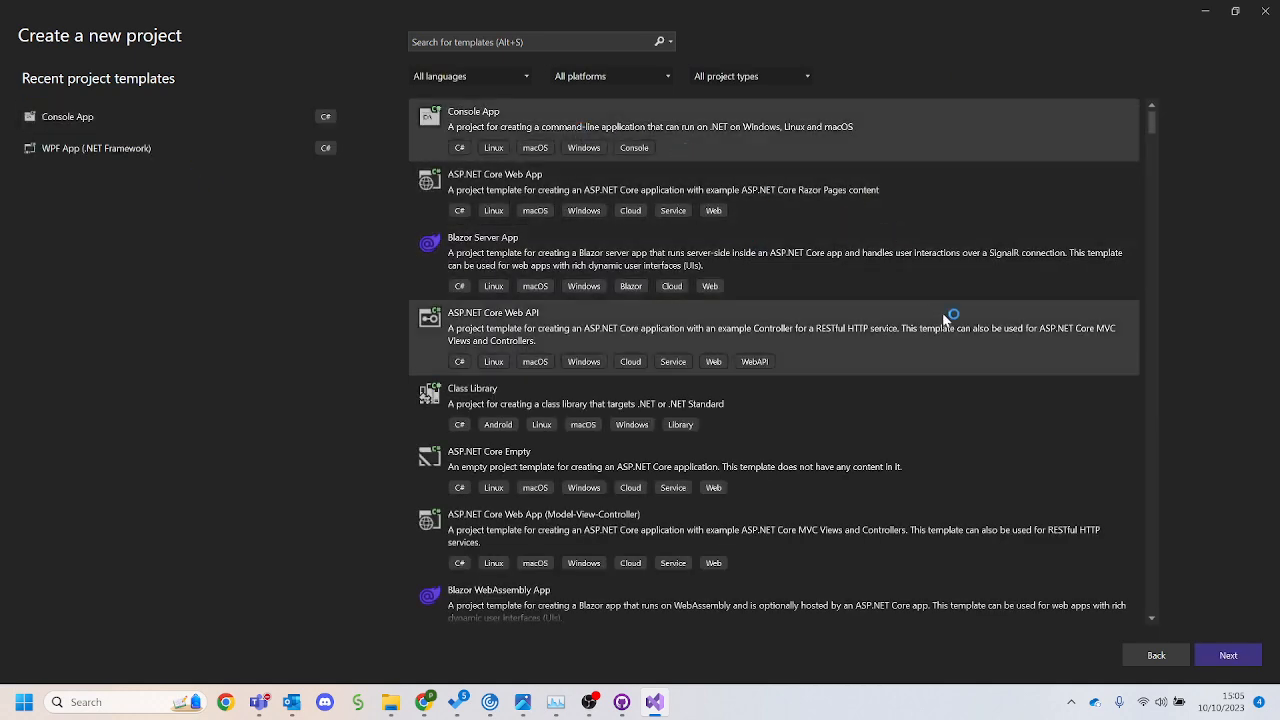
click(1228, 655)
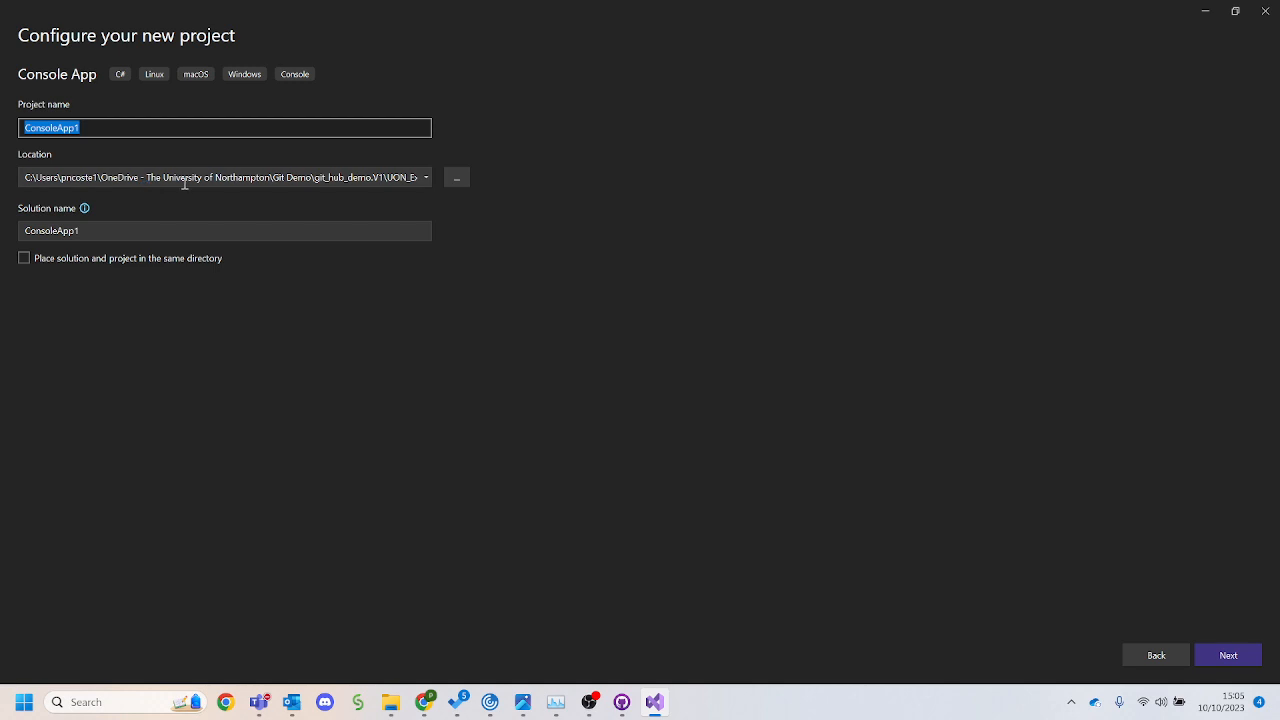
Set the project location to the UON_Exam_name_StudentNumber repository folder inside Git Demo > demo vid
click(451, 181)
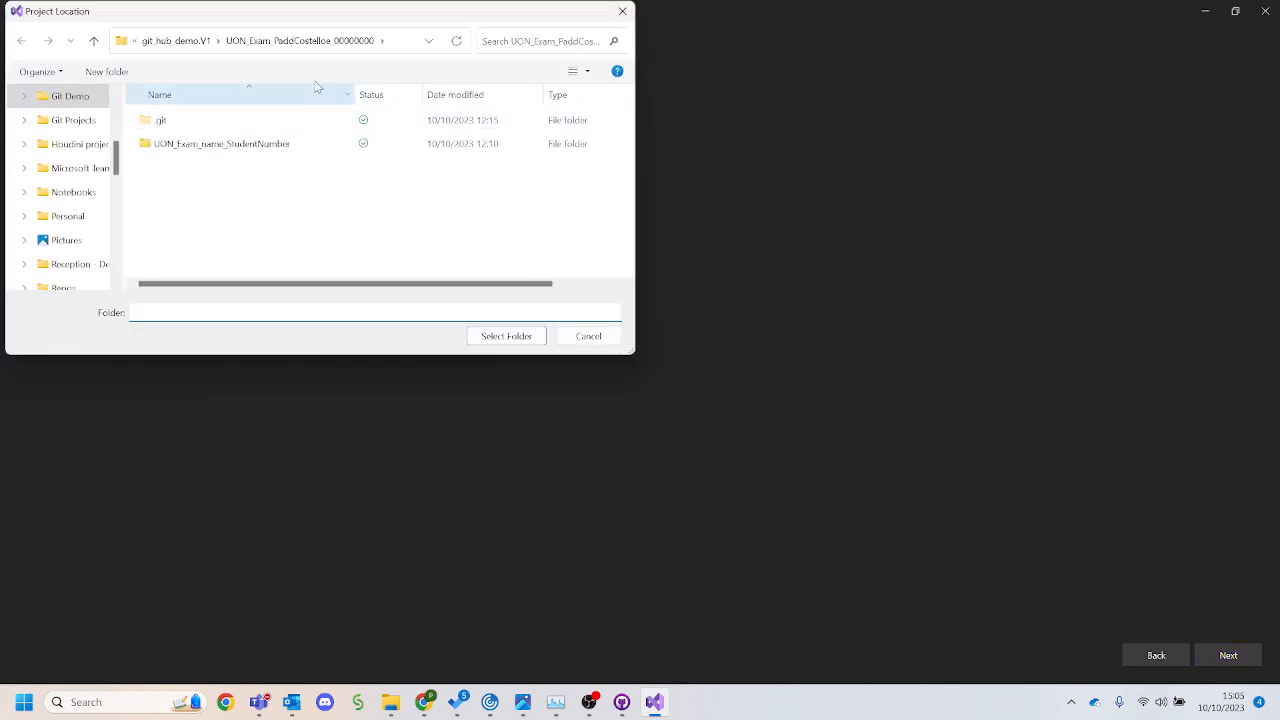
click(172, 40)
click(165, 40)
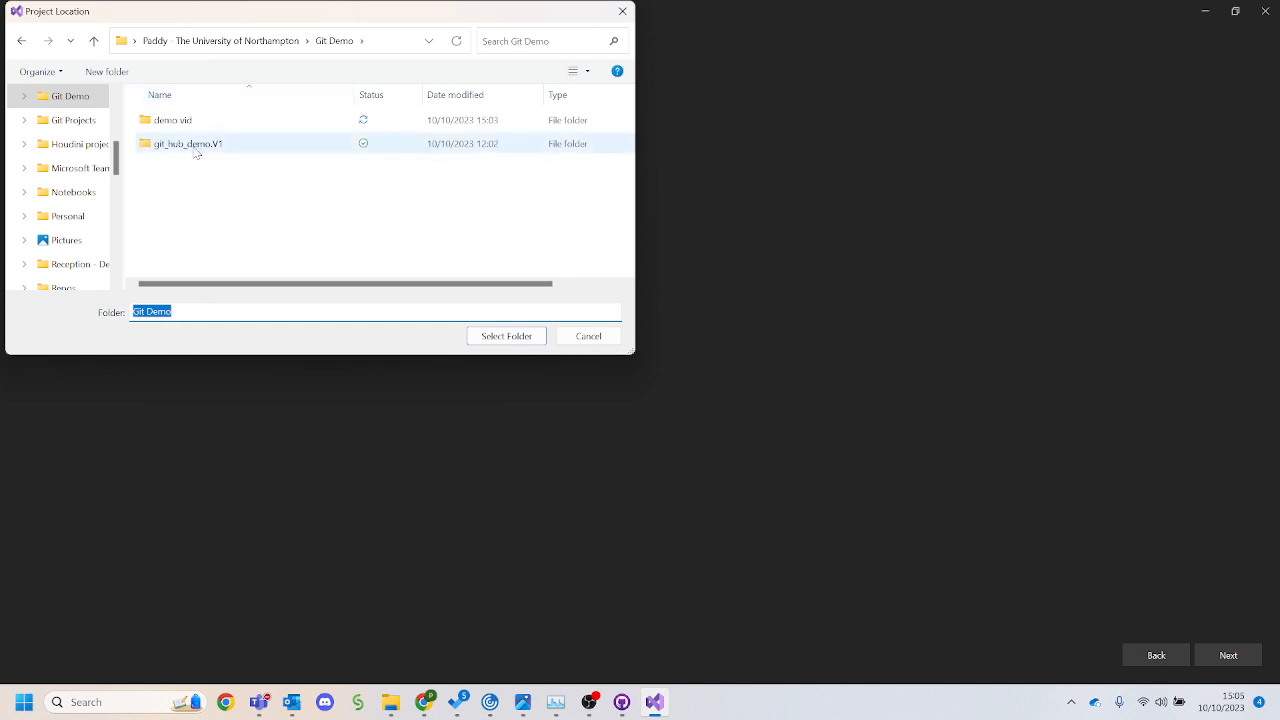
double_click(196, 125)
double_click(203, 125)
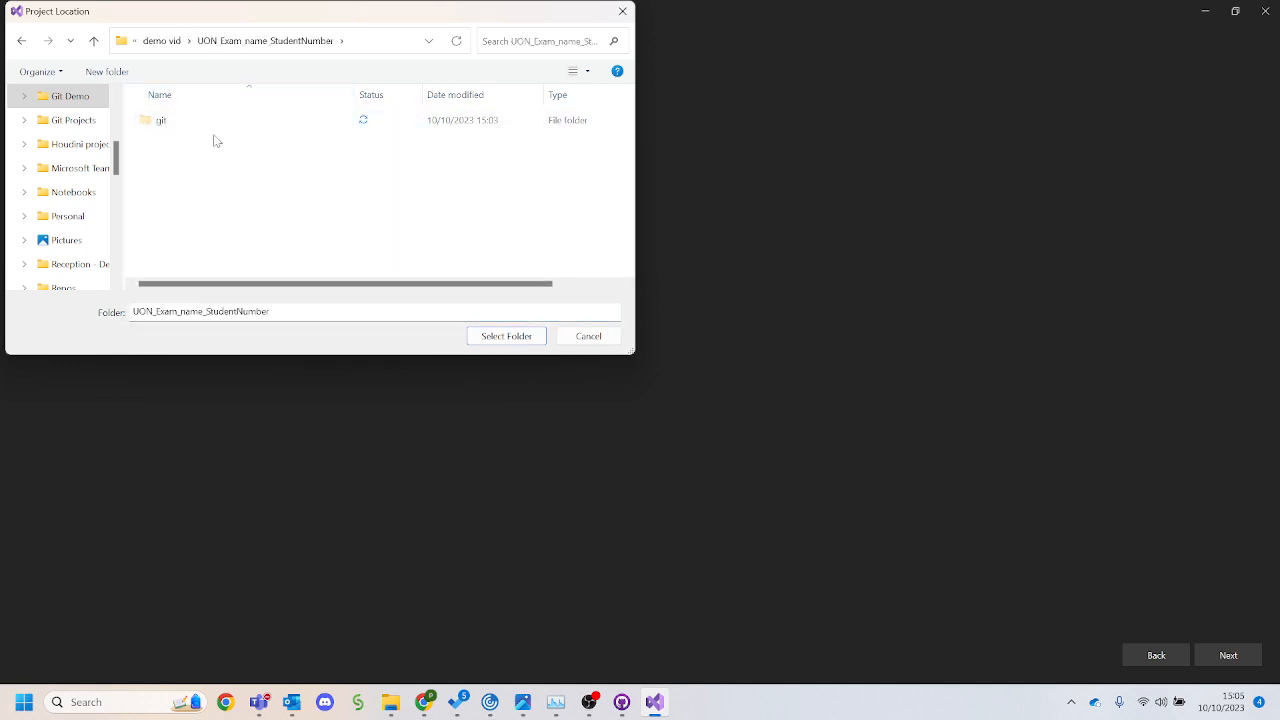
click(530, 338)
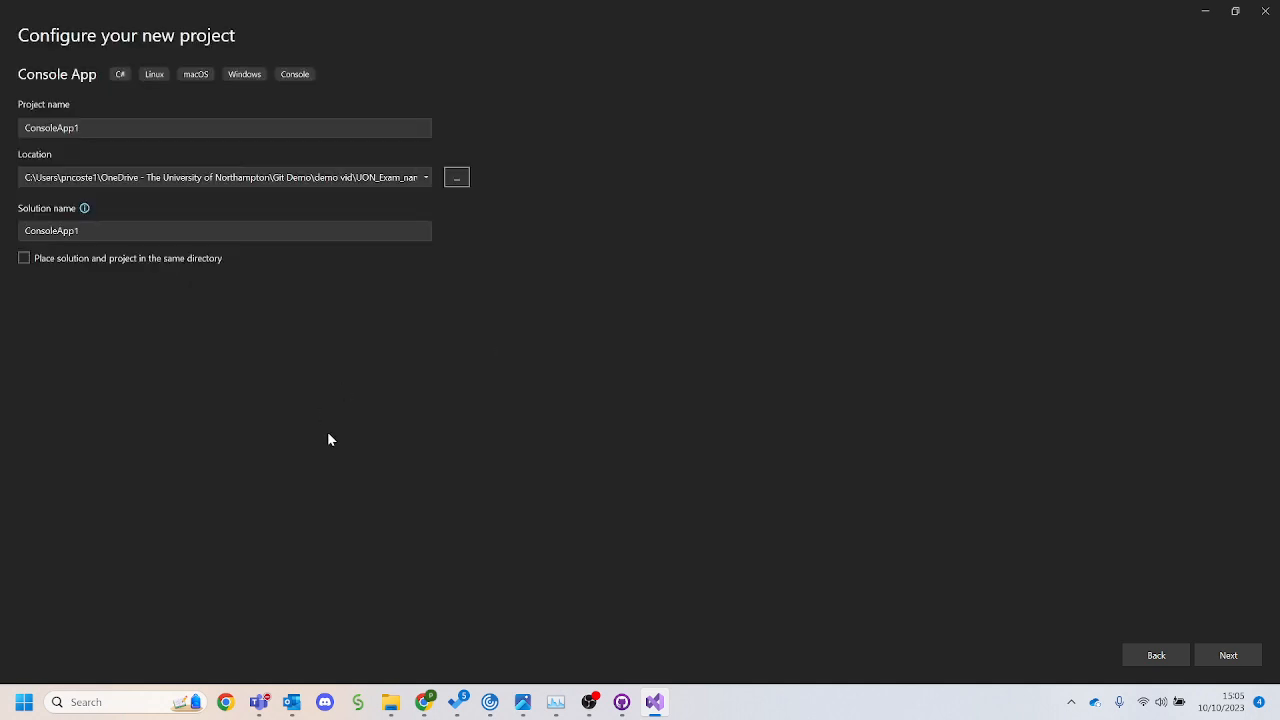
Name the project "testproject" and create it with the default framework settings
double_click(189, 126)
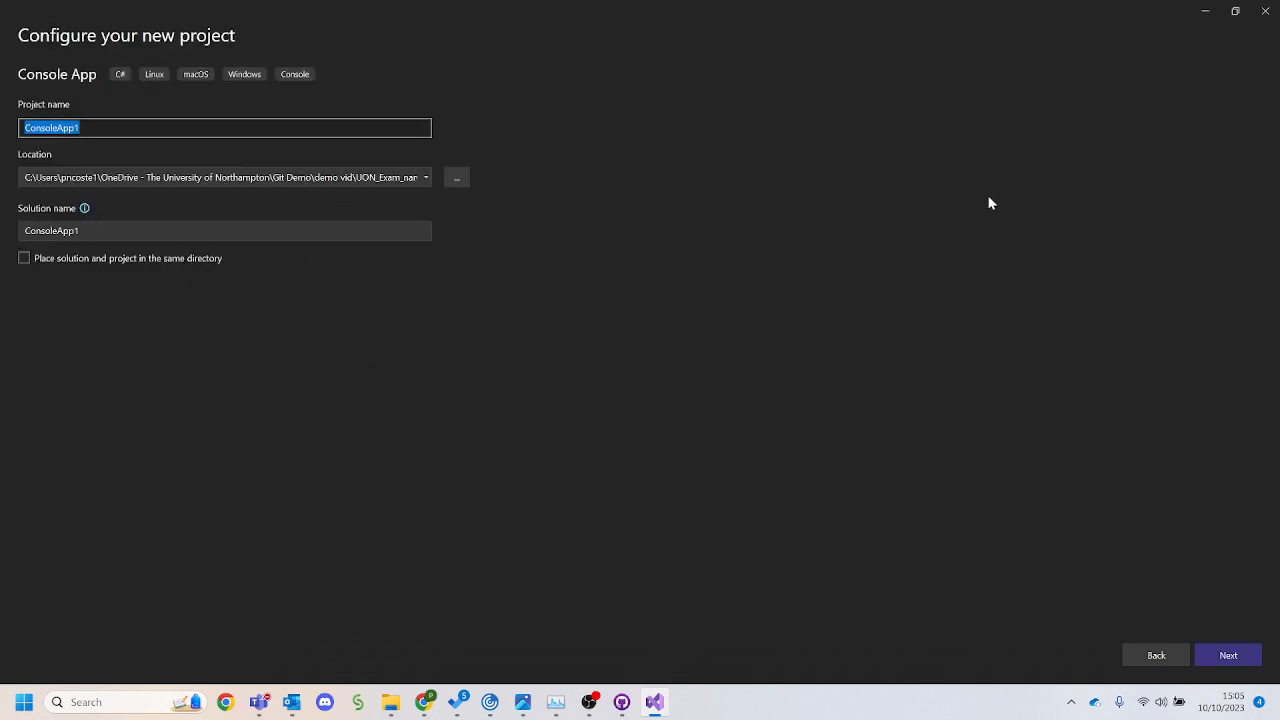
text(testproject)
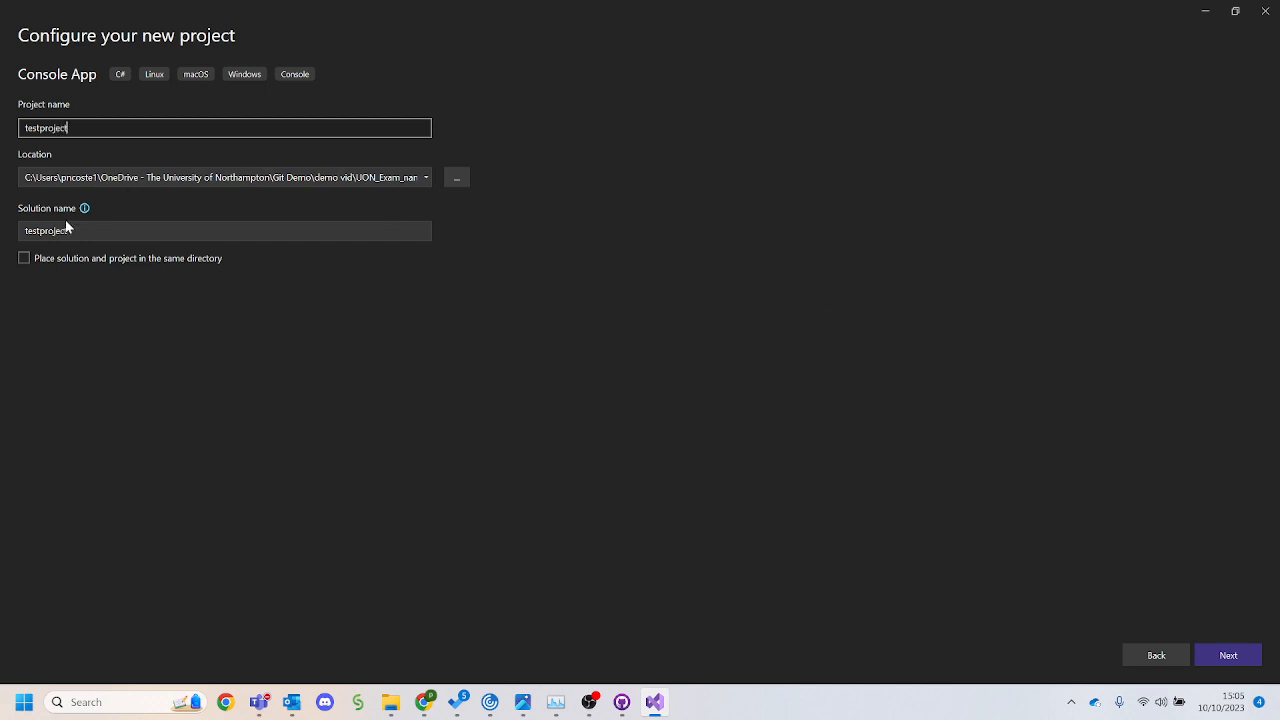
click(1231, 654)
click(1215, 654)
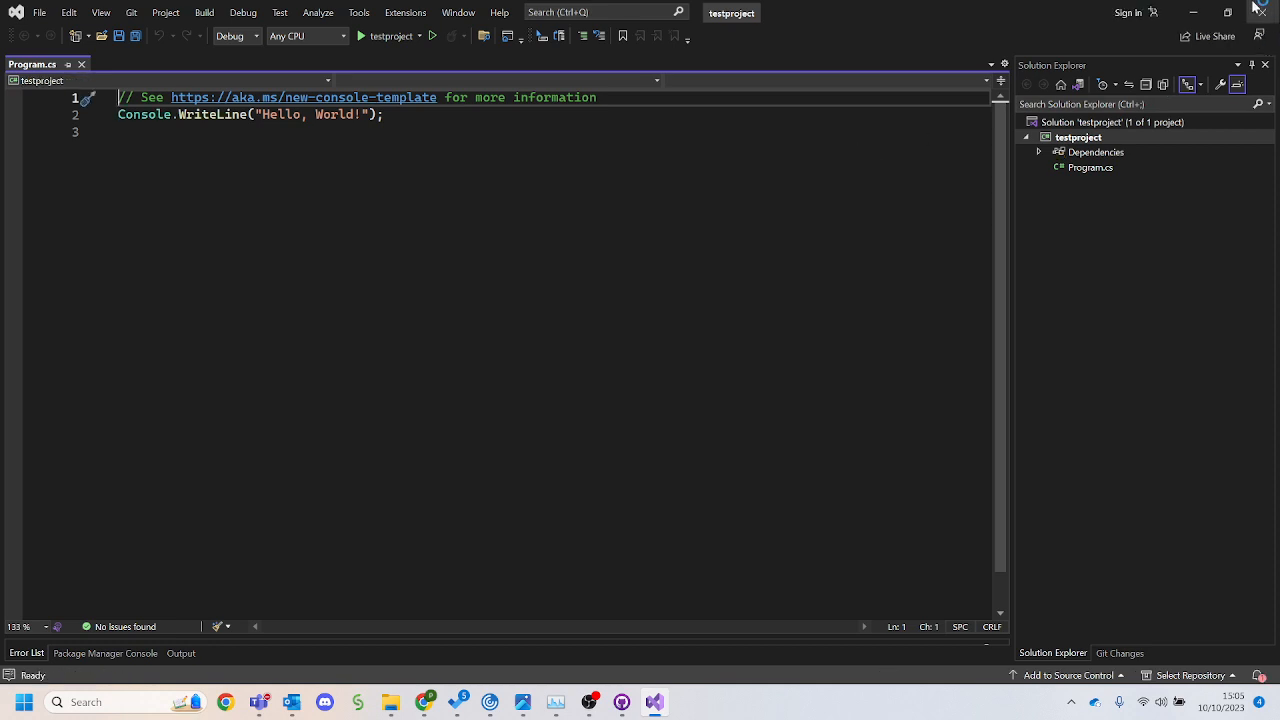
Switch to GitHub Desktop, commit the testproject files to main with the summary "first commit", and publish the repository to GitHub.com with its code private
click(391, 702)
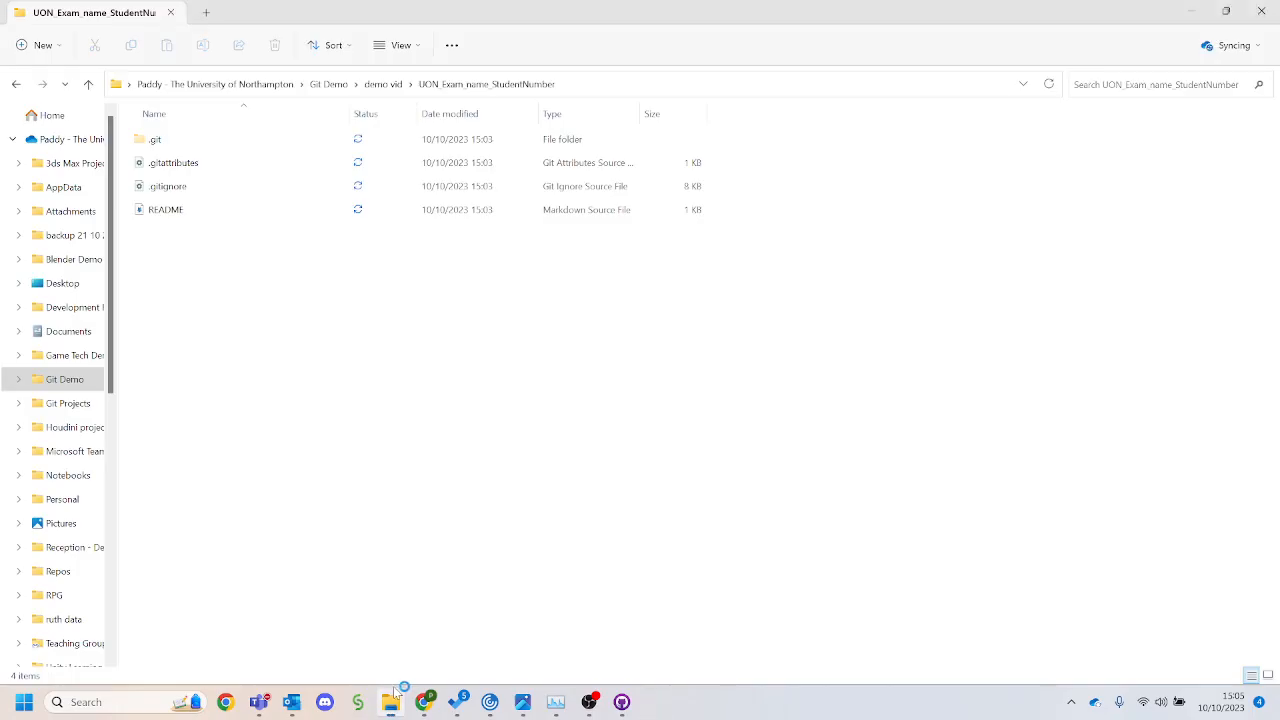
click(620, 702)
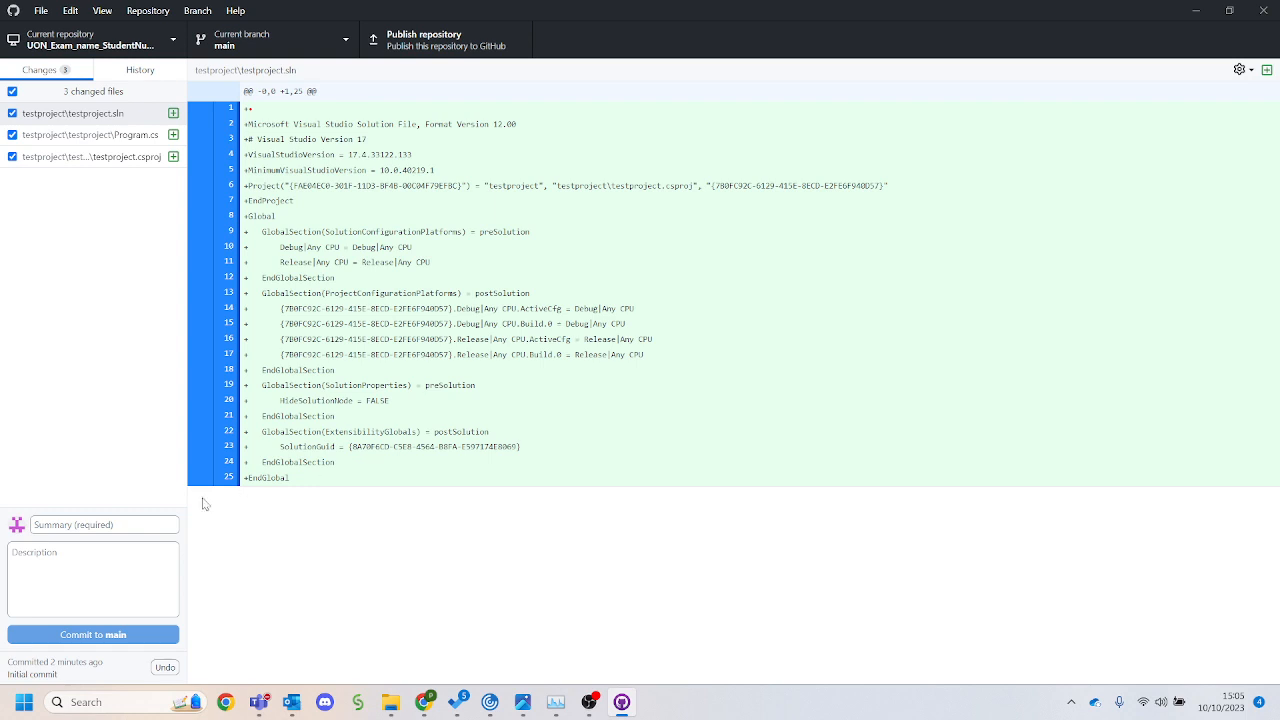
click(68, 517)
text(first commit)
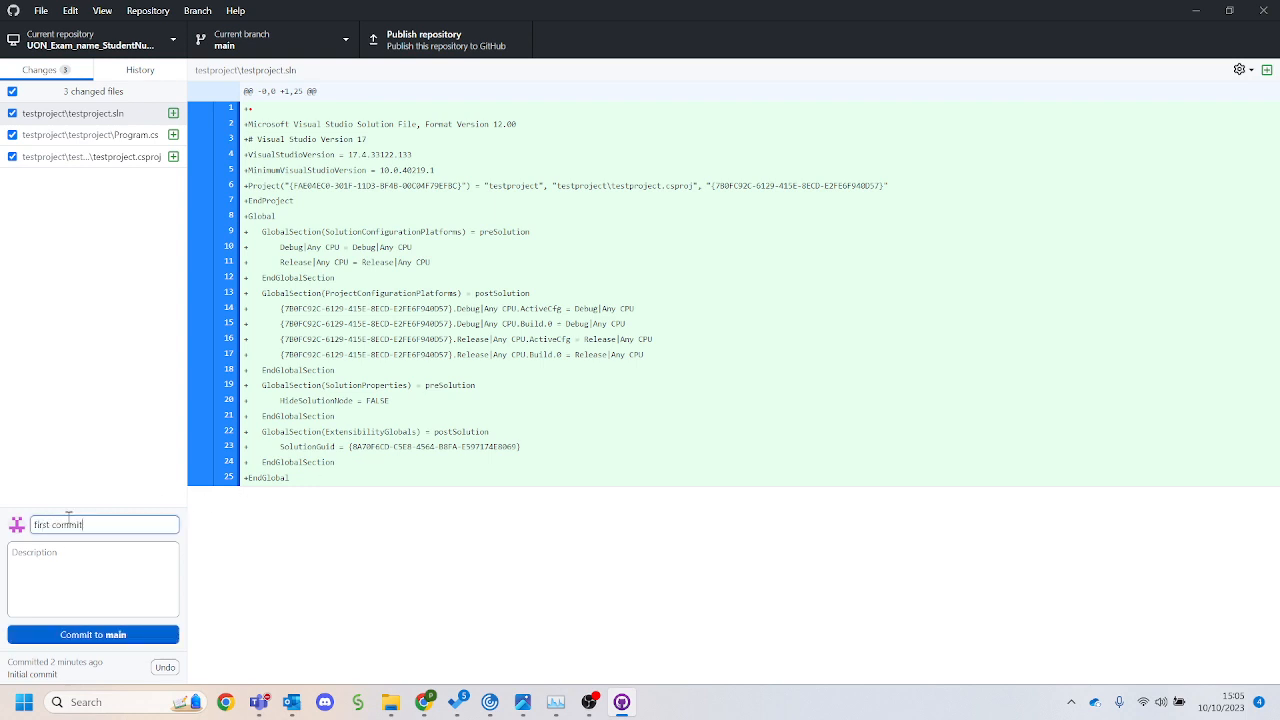
click(93, 583)
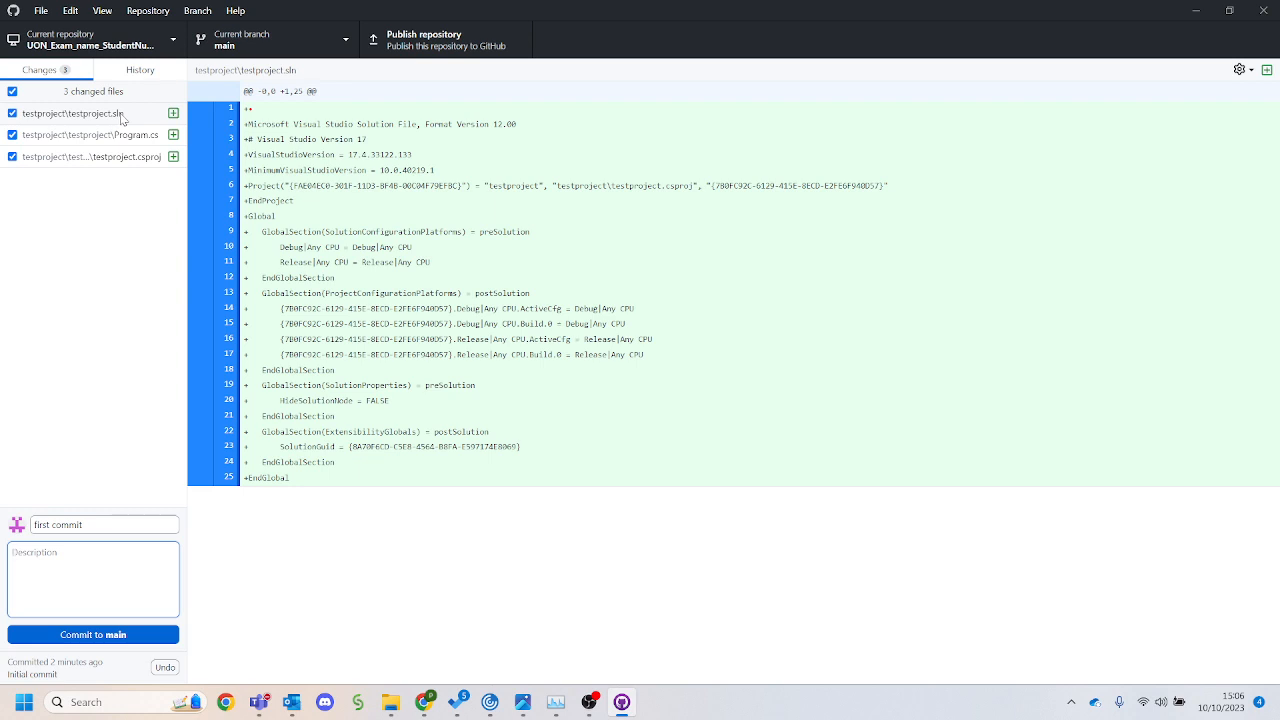
click(107, 636)
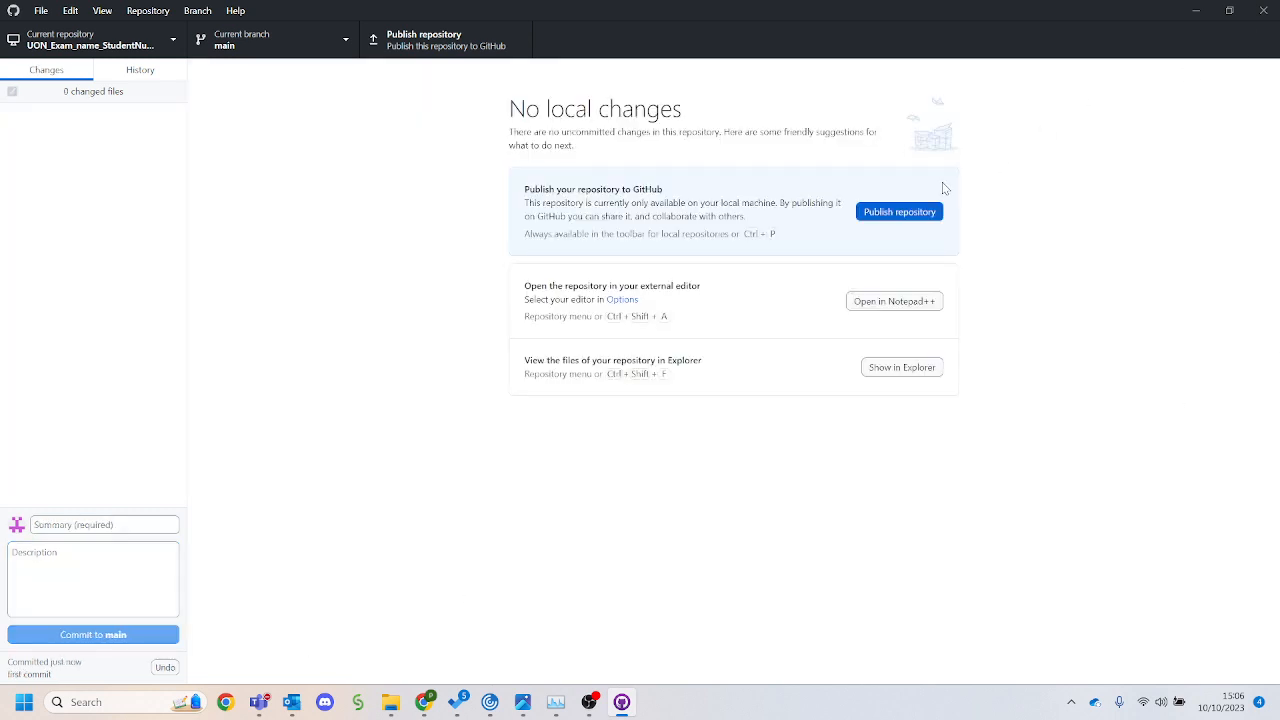
click(899, 212)
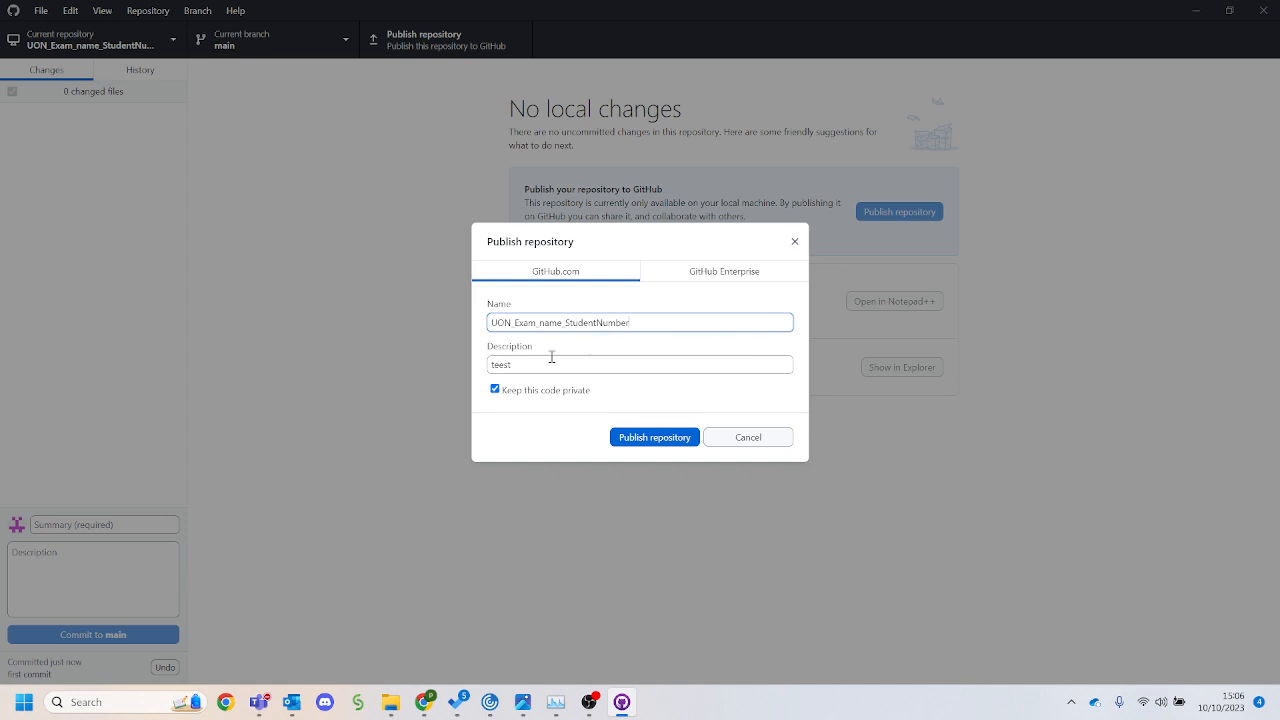
click(666, 437)
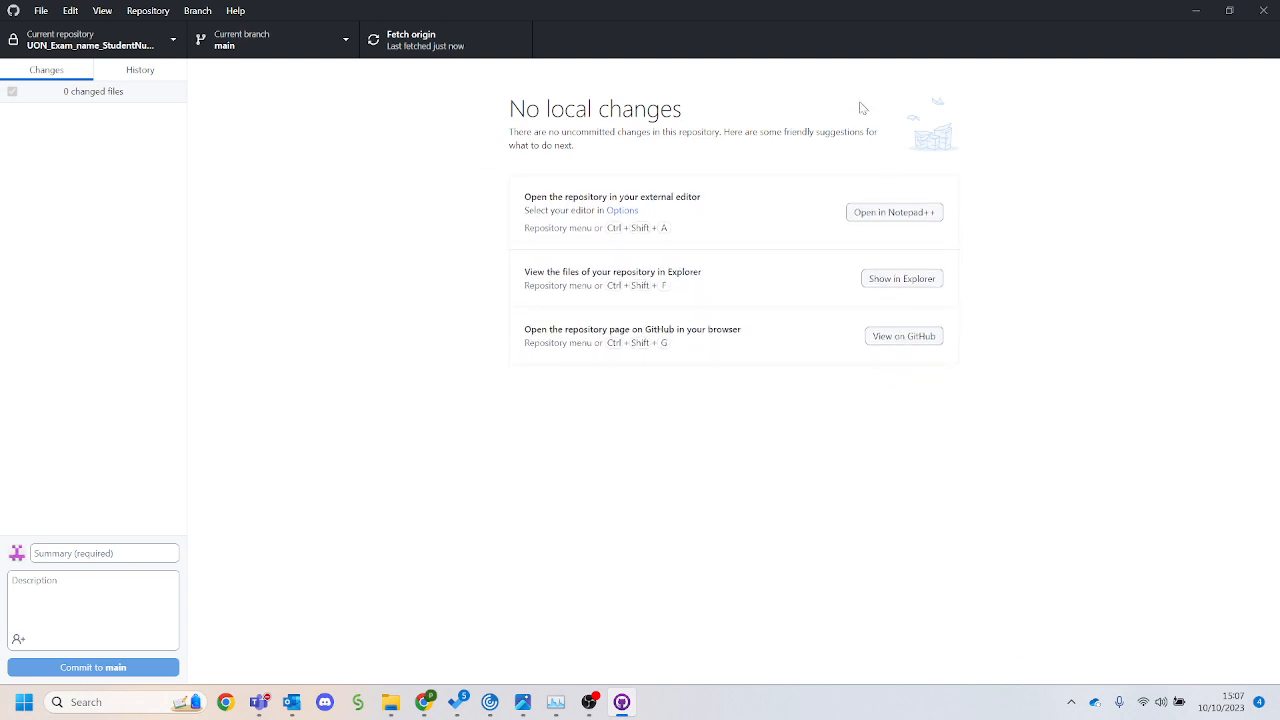
Switch to Chrome, reload the GitHub dashboard, and open the UON_Exam_name_StudentNumber repository
click(427, 707)
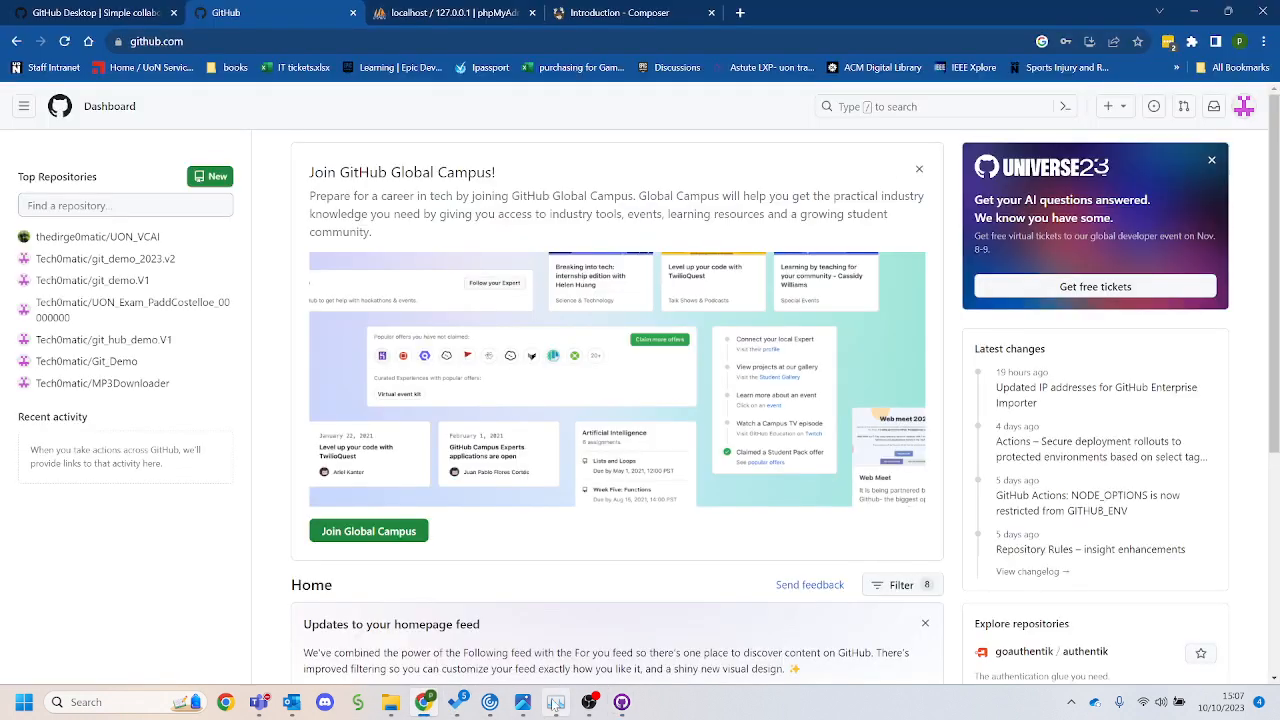
click(196, 43)
key(Return)
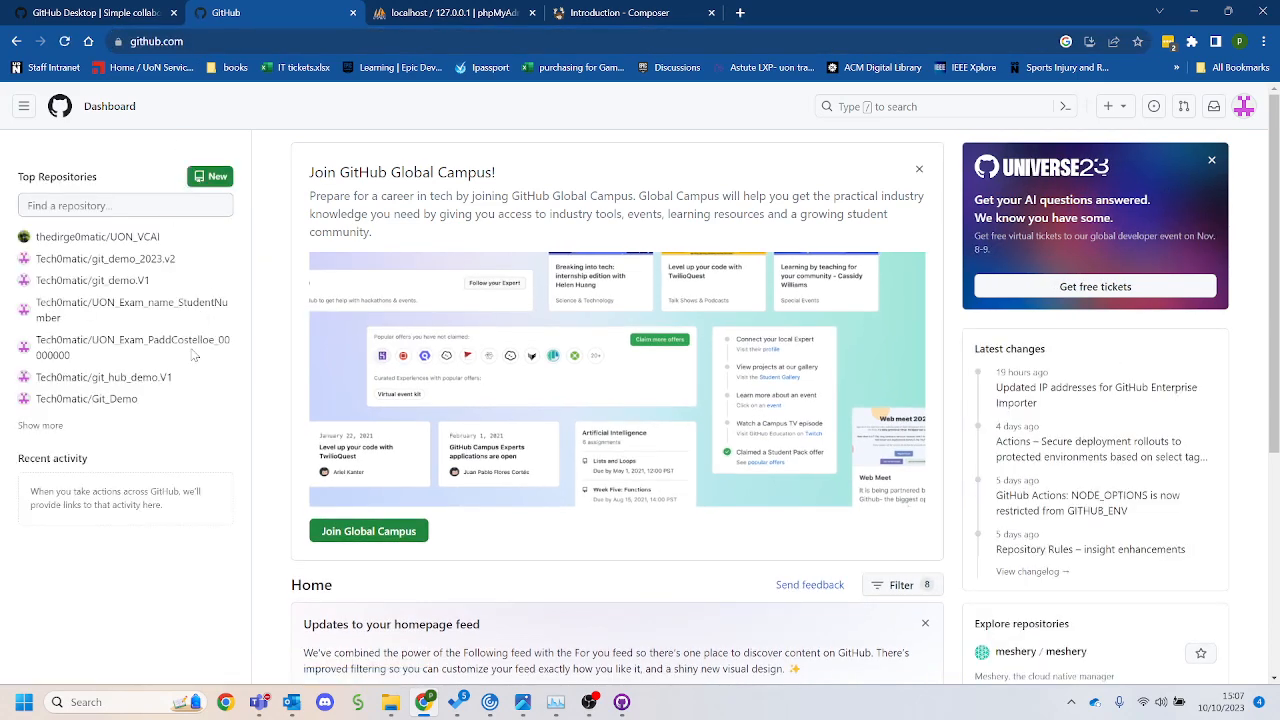
mouse_move(190, 311)
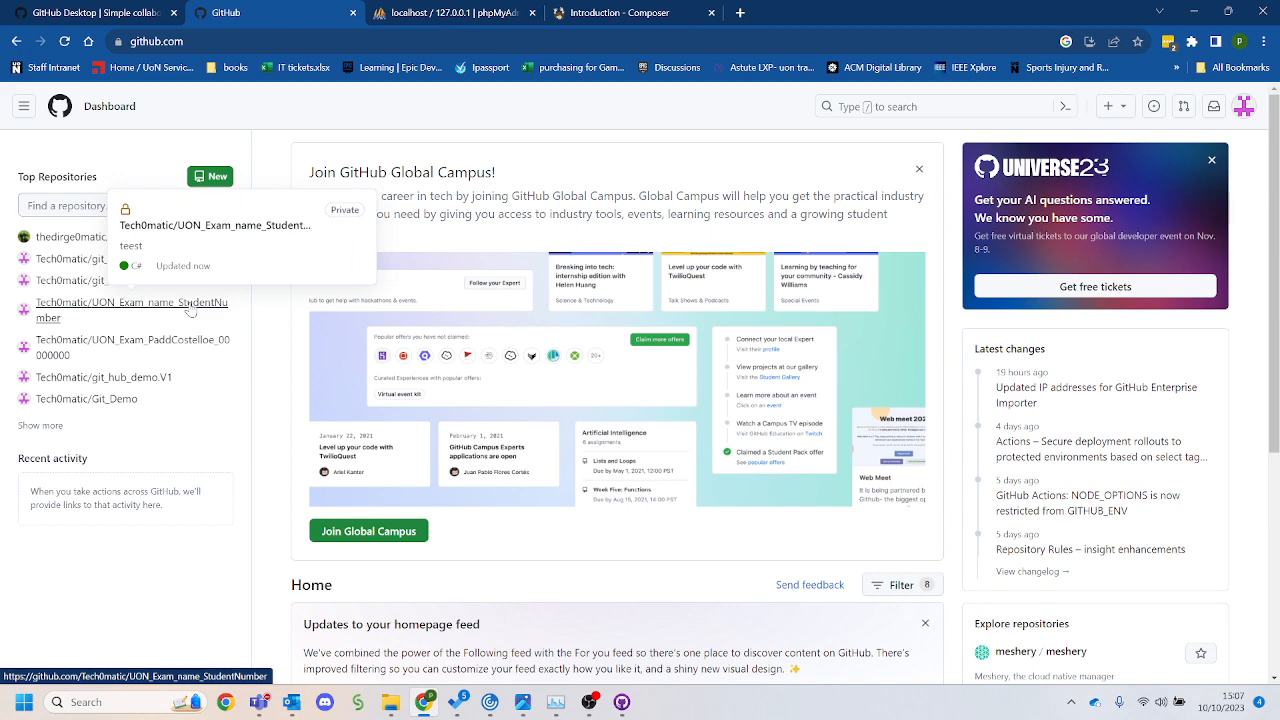
click(190, 310)
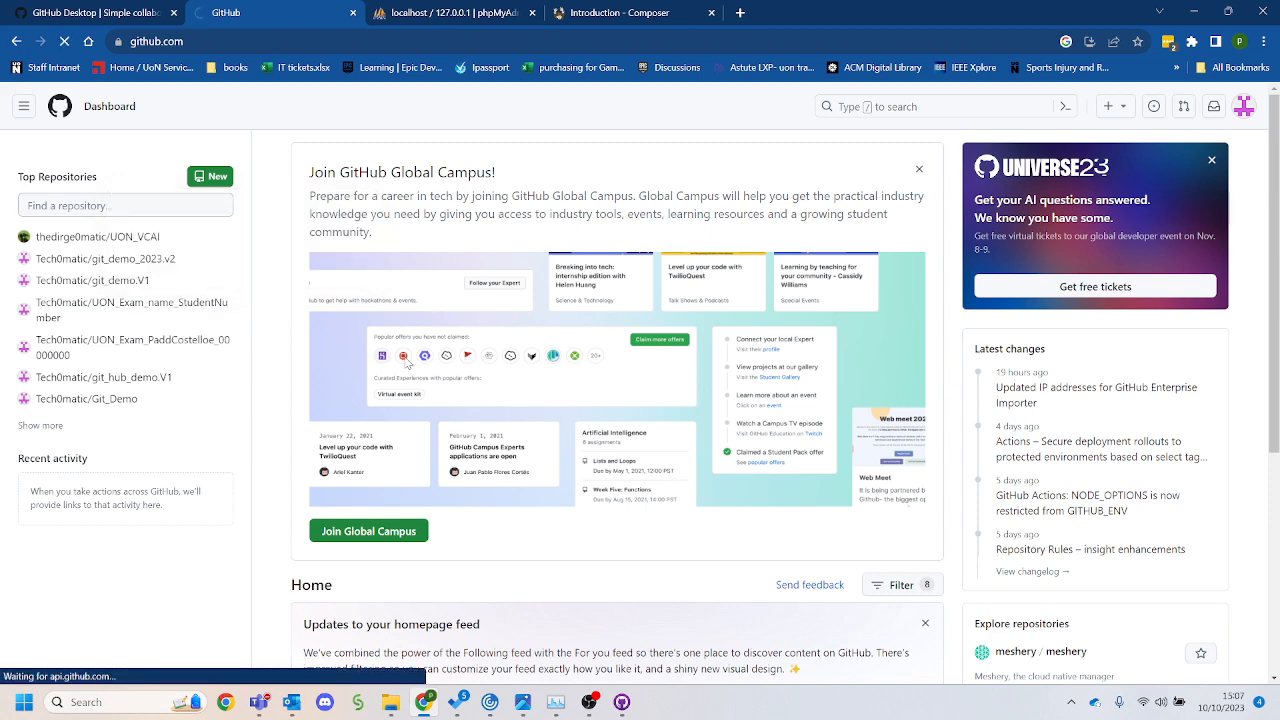
Look over the file list and README of the UON_Exam_name_StudentNumber repository page
scroll(611, 509, down, 2)
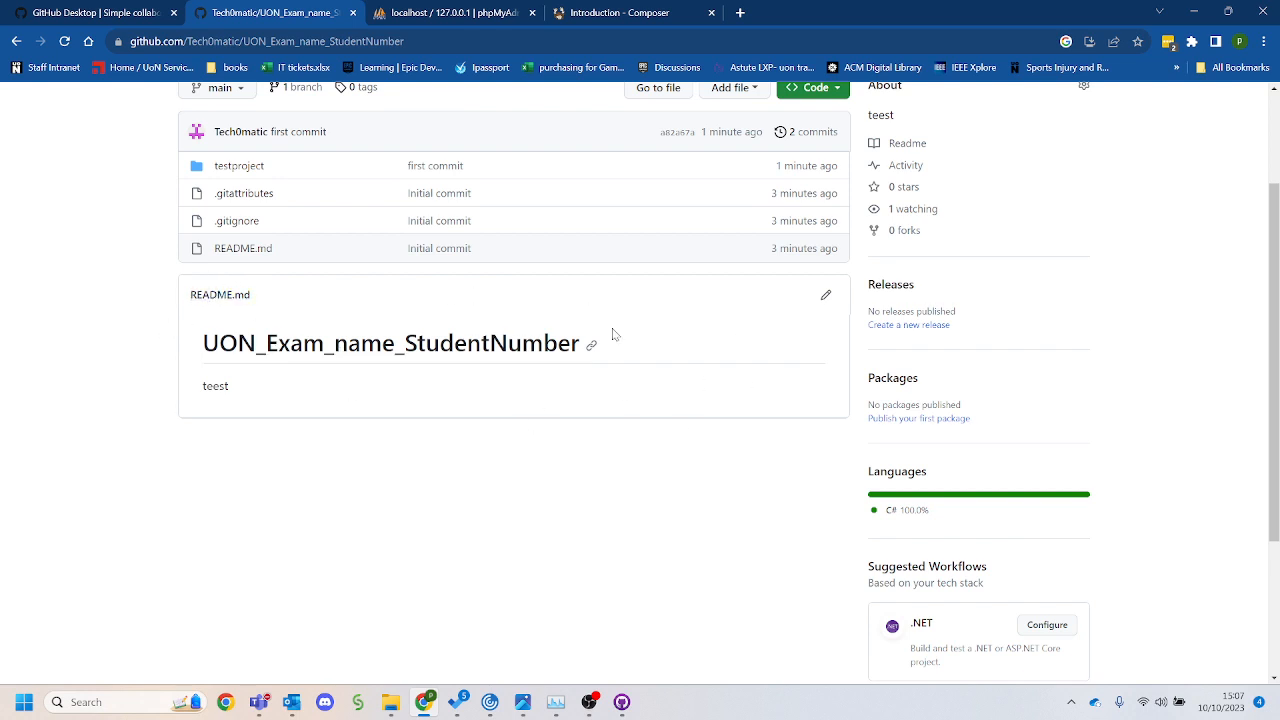
scroll(676, 365, up, 1)
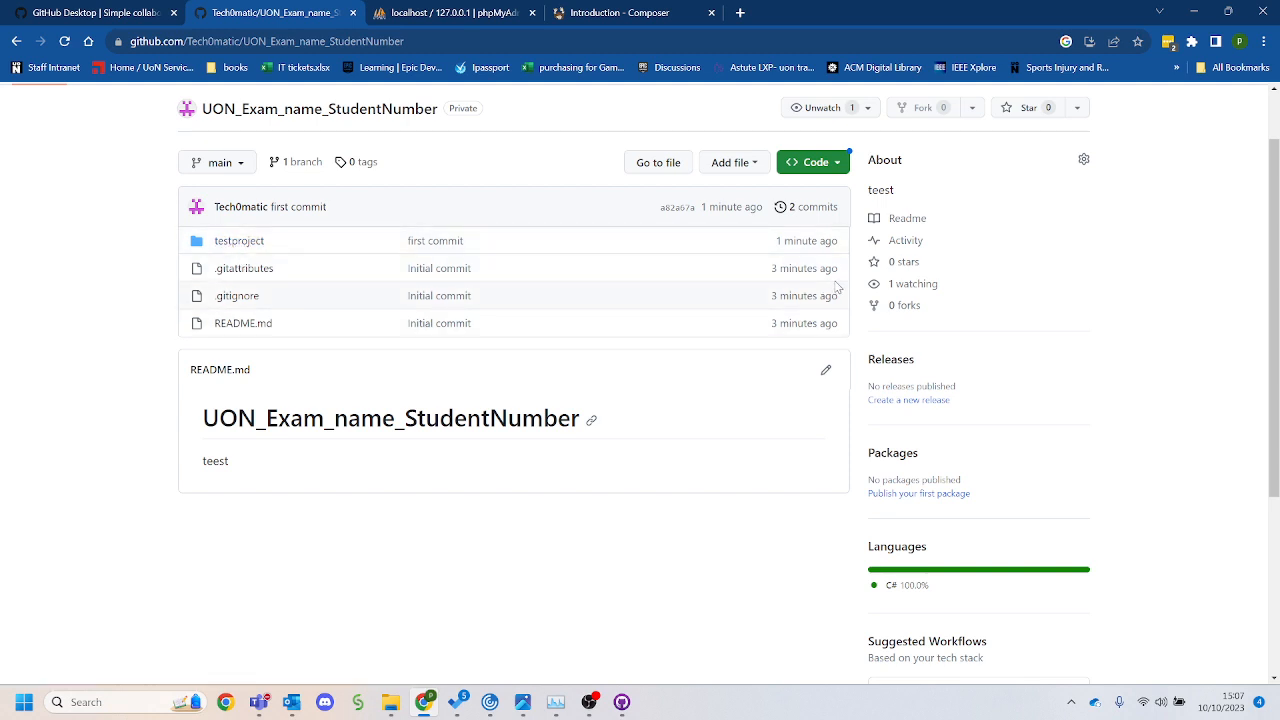
scroll(35, 135, up, 1)
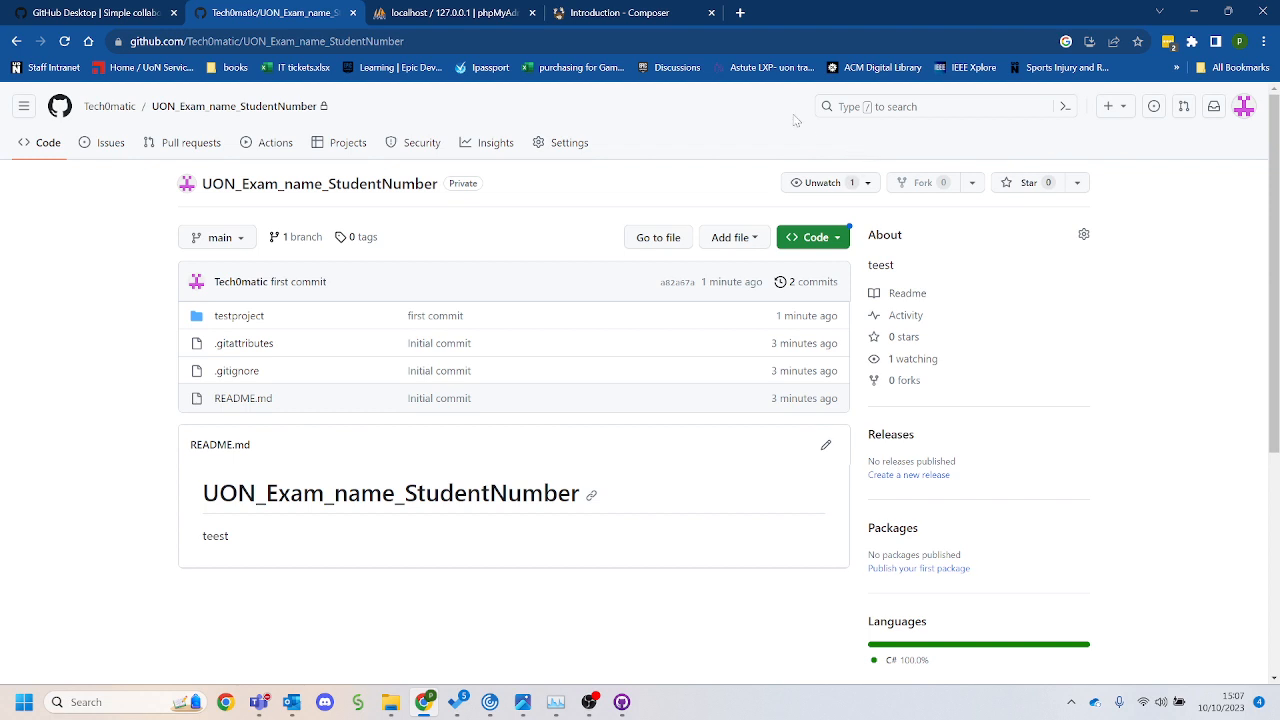
View the repository's collaborator access settings, and open README.md from its code page
click(580, 146)
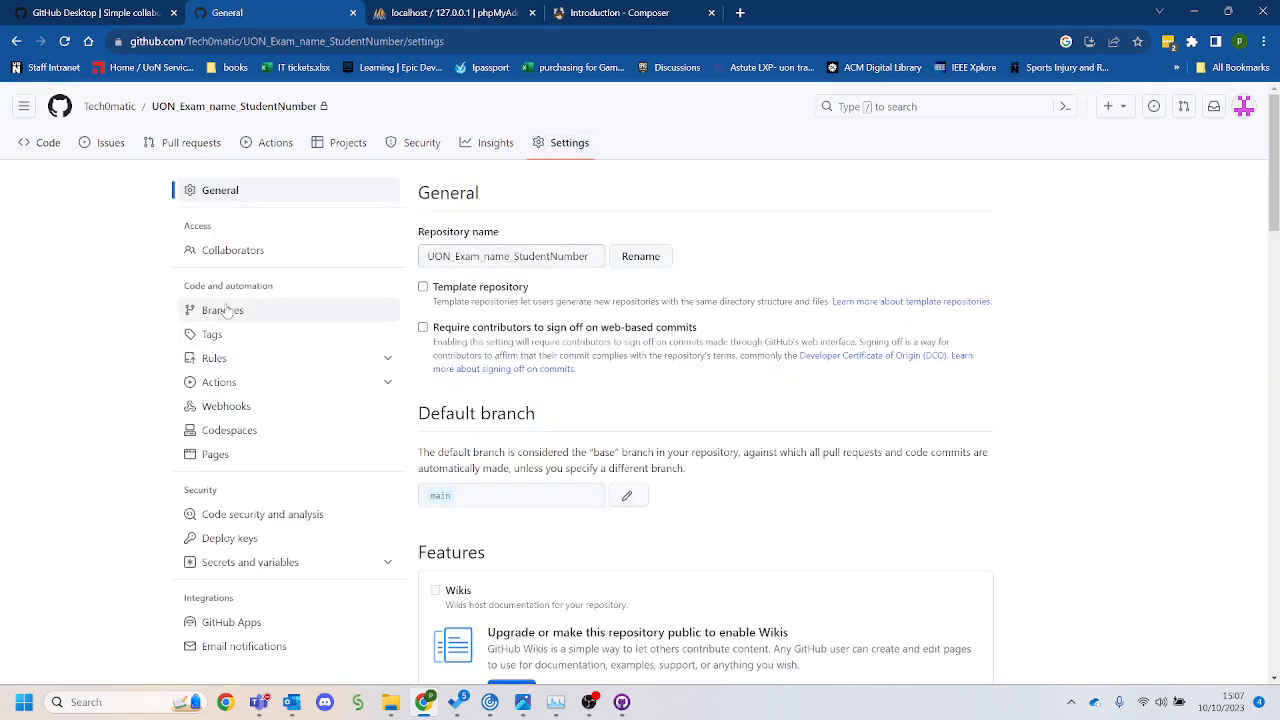
click(222, 250)
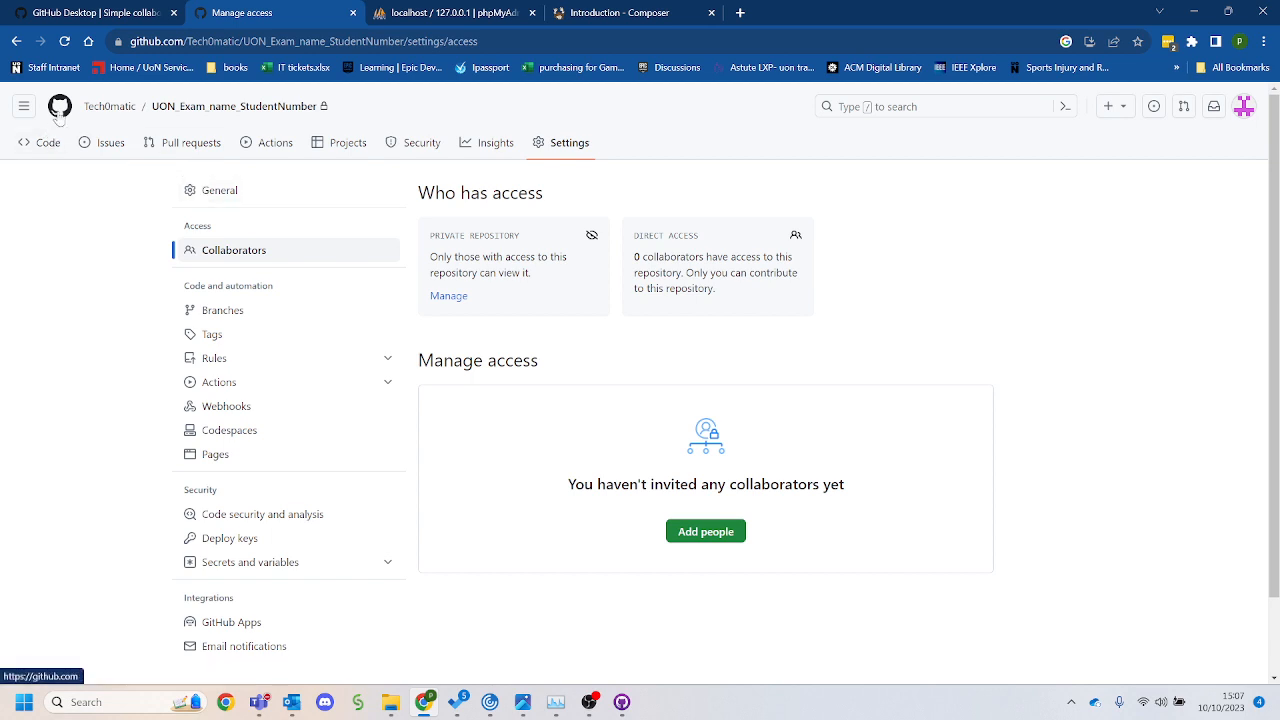
click(48, 142)
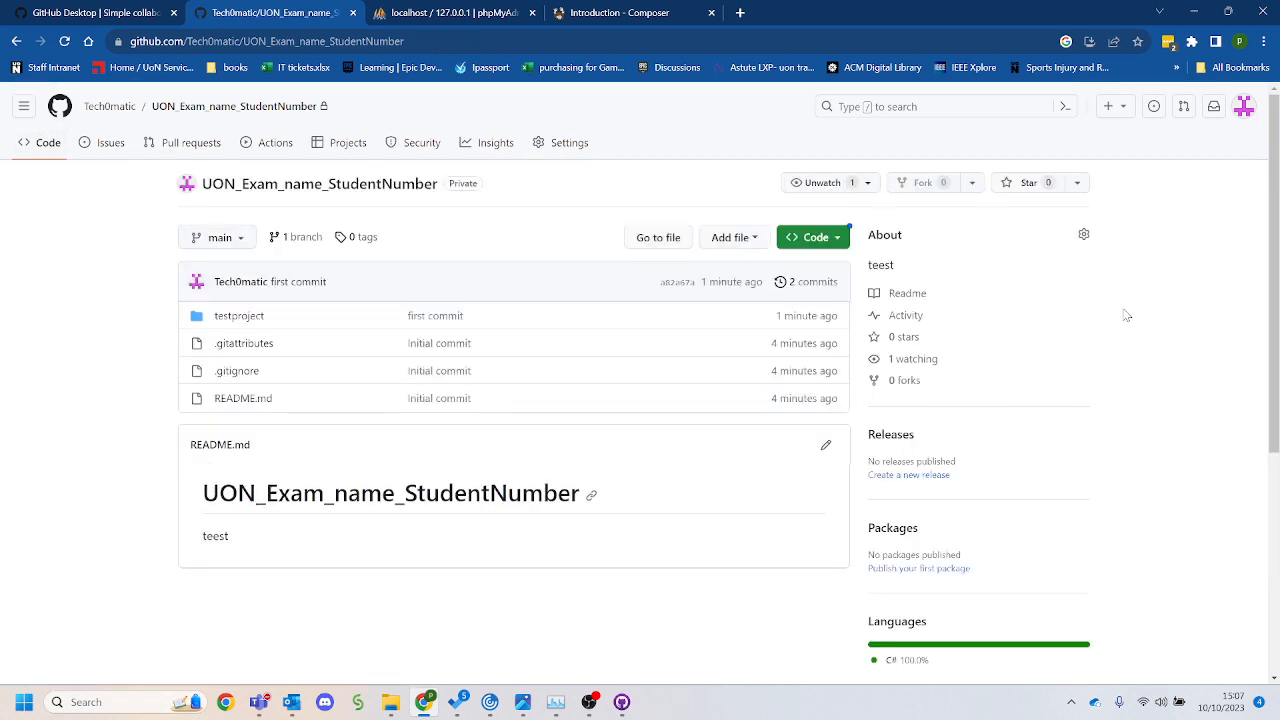
click(255, 408)
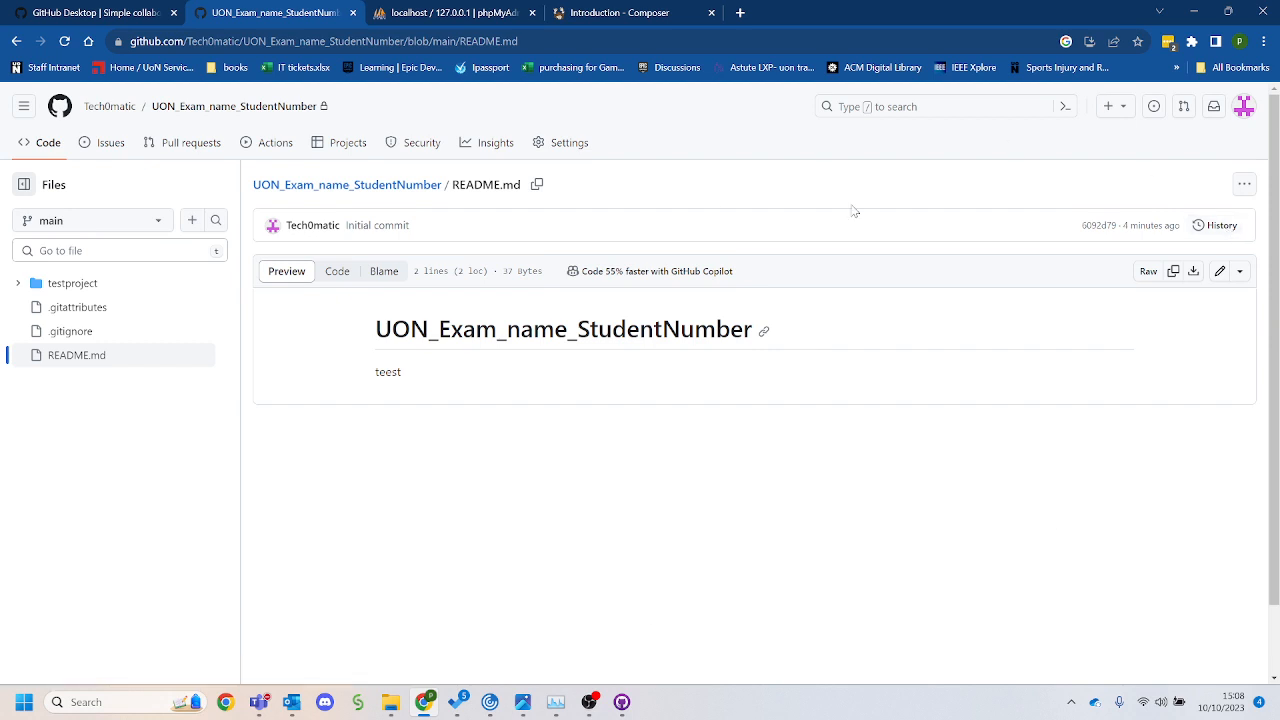
Switch to File Explorer and open testproject.sln from the testproject folder inside the UON_Exam_name_StudentNumber repository folder in Visual Studio
click(621, 702)
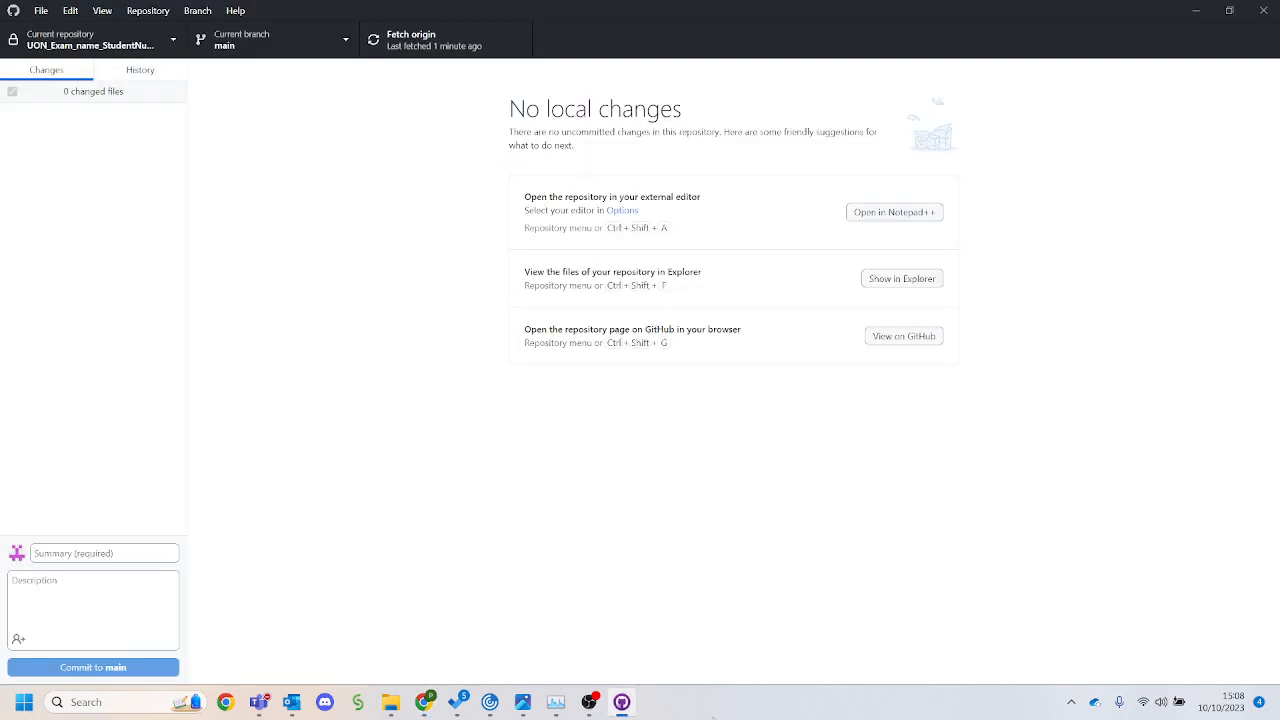
click(390, 702)
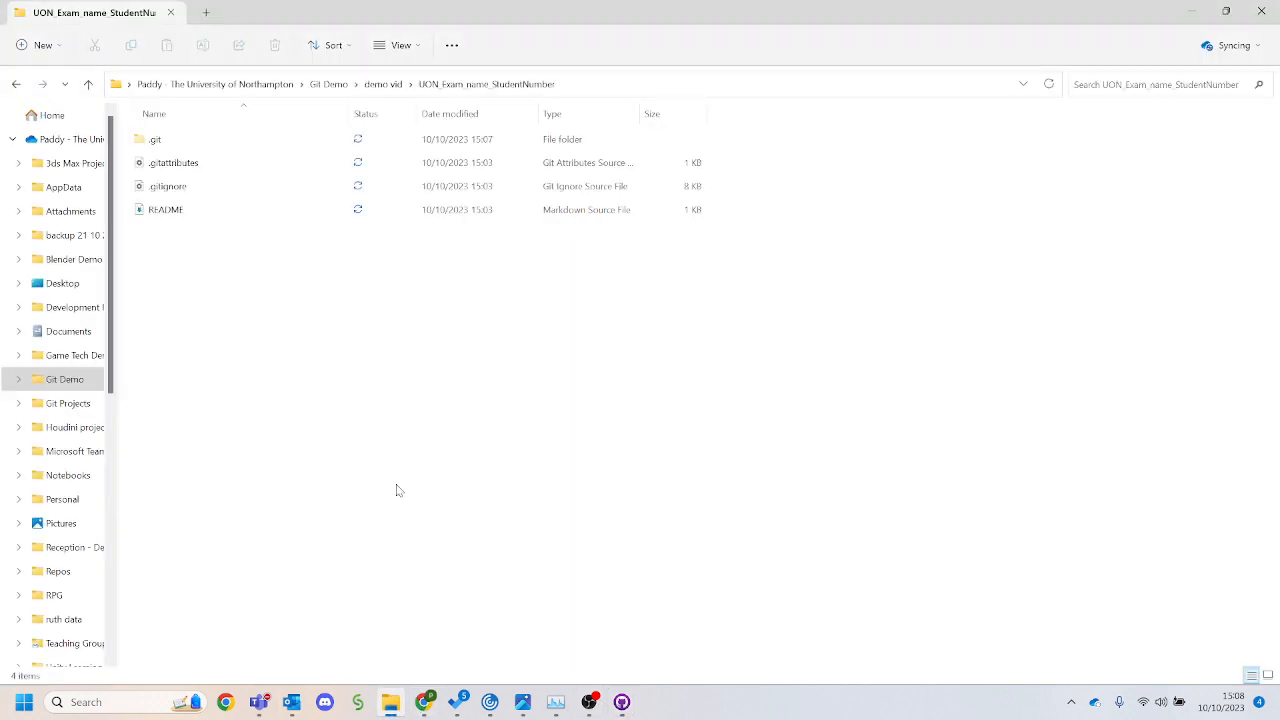
click(383, 84)
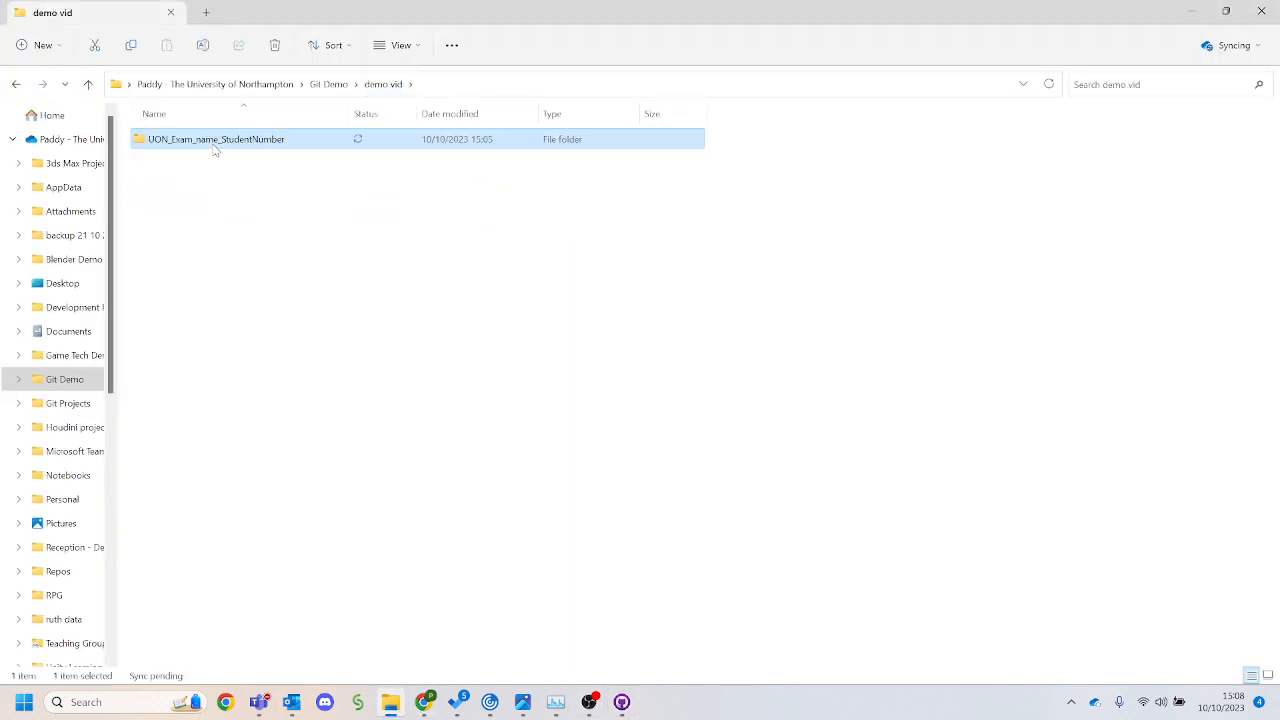
double_click(214, 146)
double_click(180, 162)
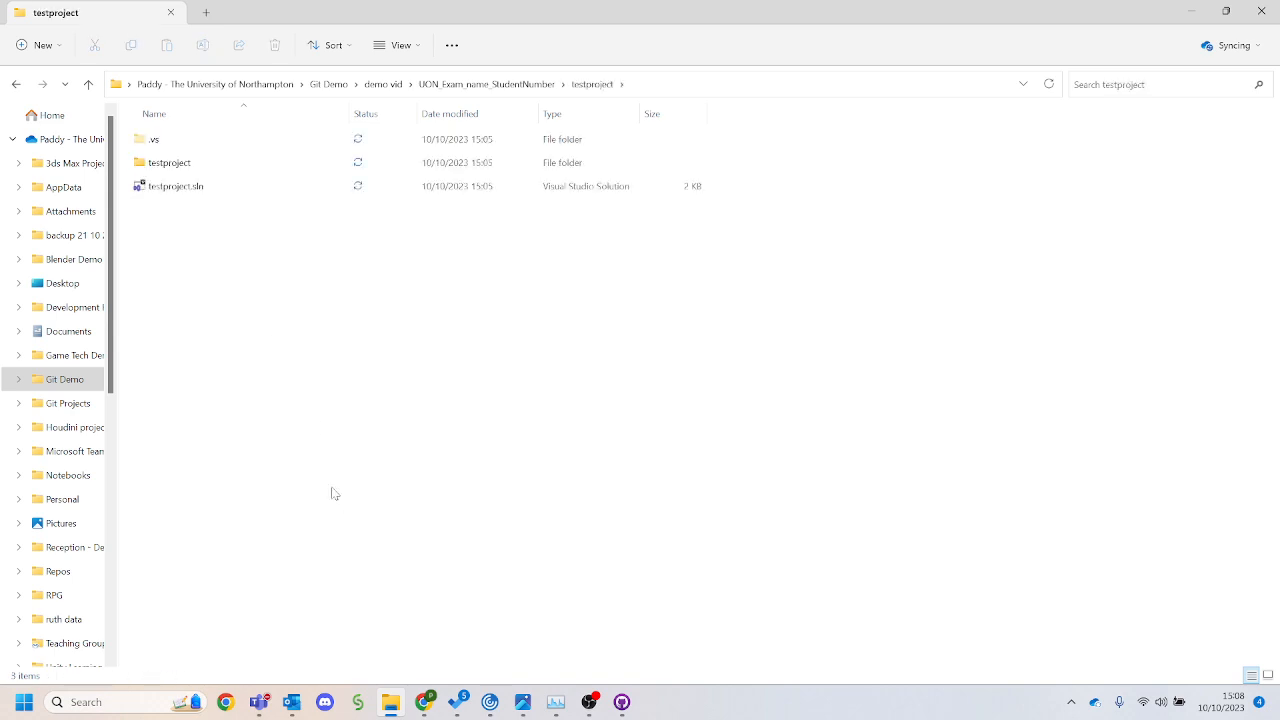
double_click(206, 188)
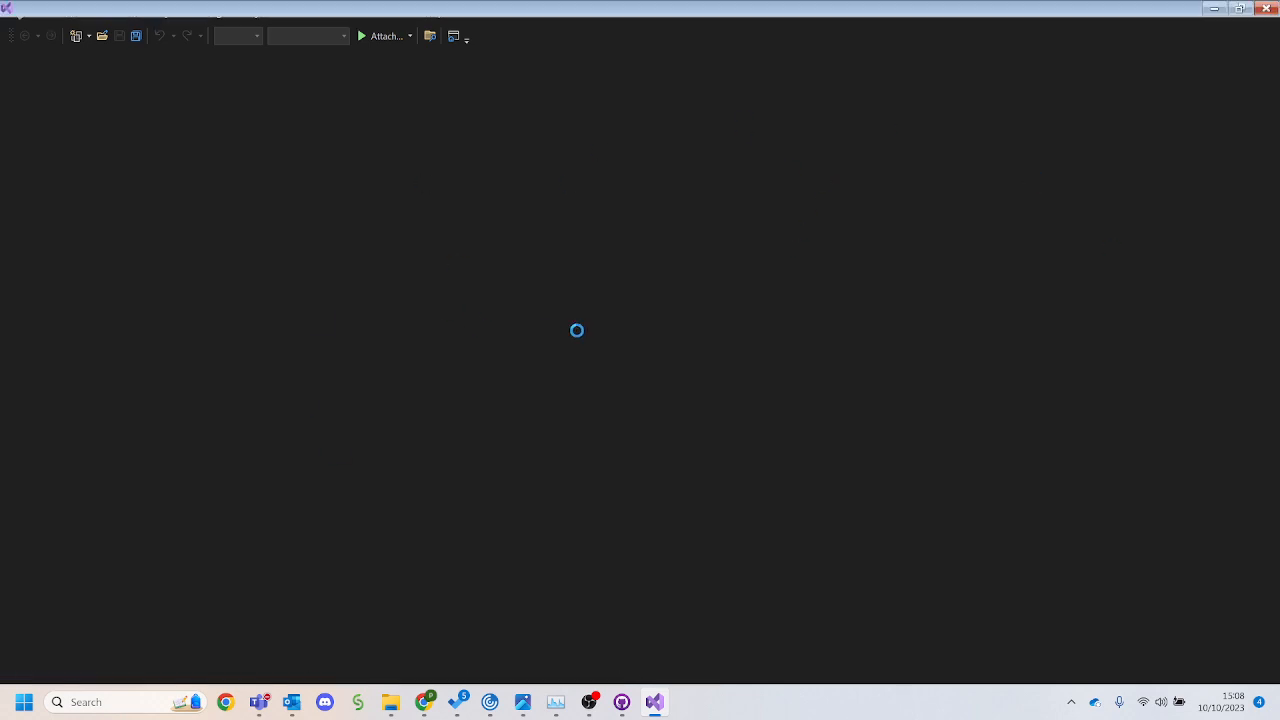
Add the comment "// start exam 15.09 10/10/2023" below the Console.WriteLine line in Program.cs, save the file and close Visual Studio
click(781, 115)
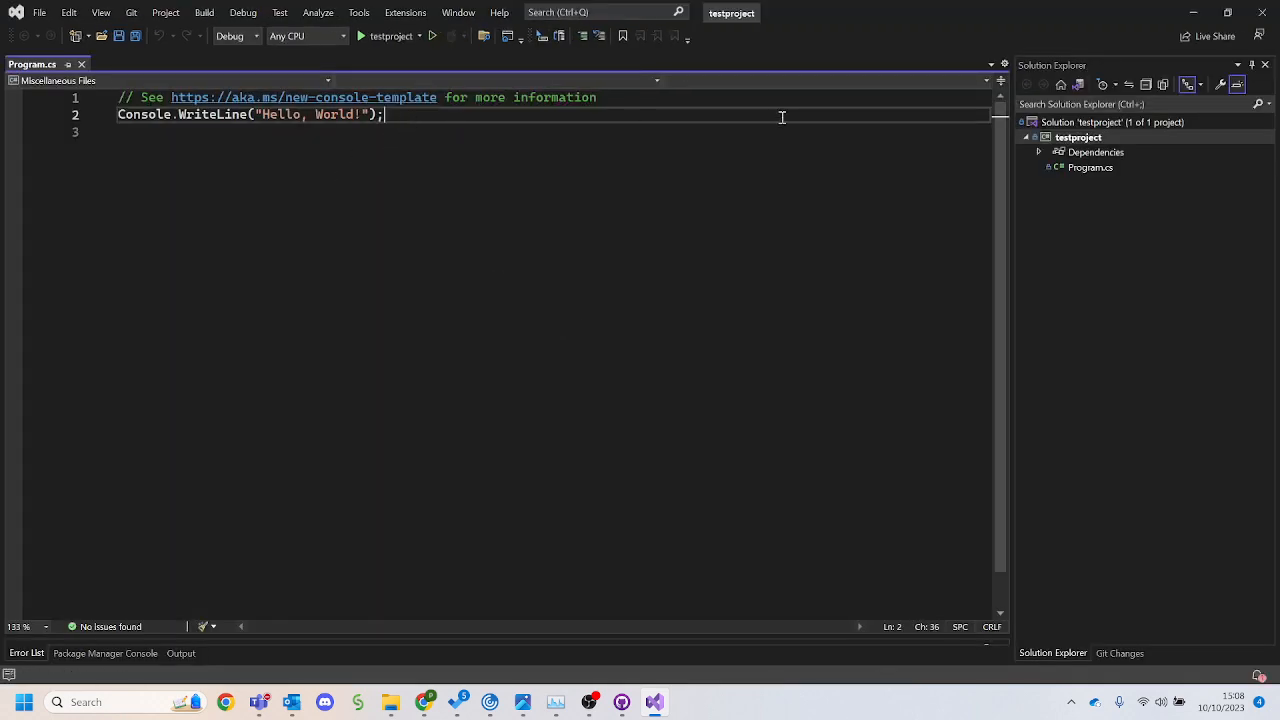
key(Return)
text(//)
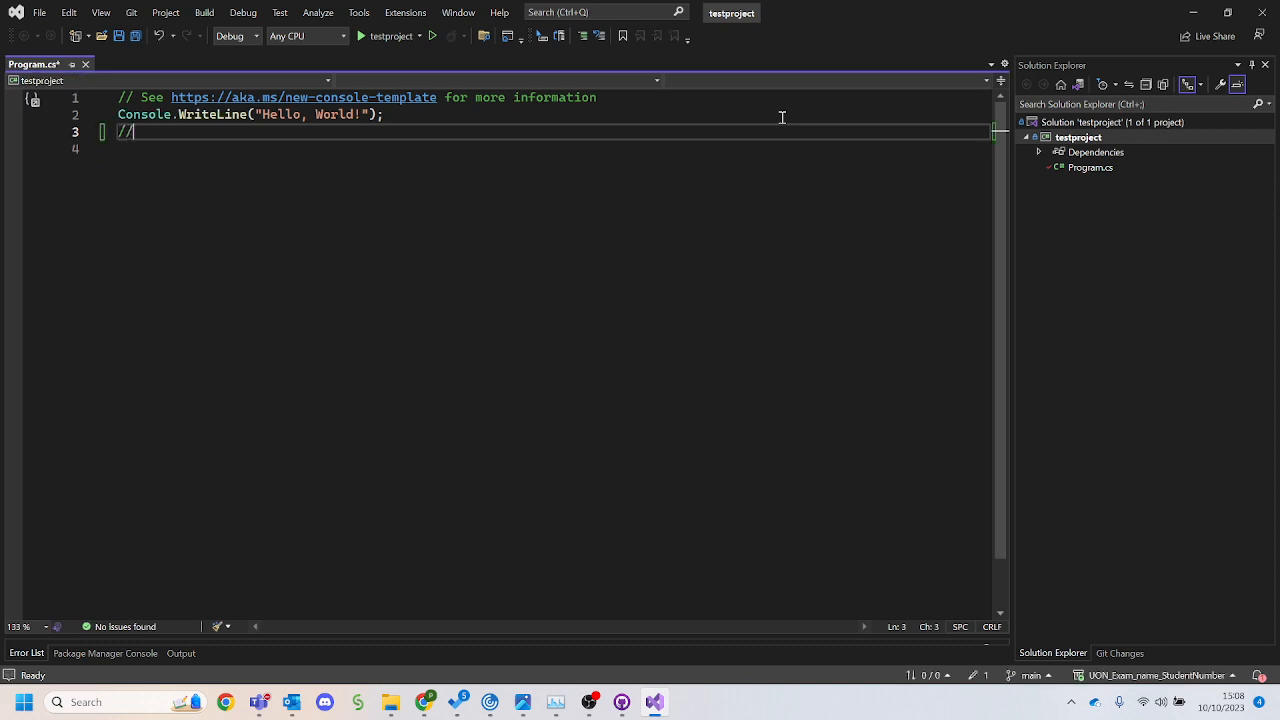
text( start ex)
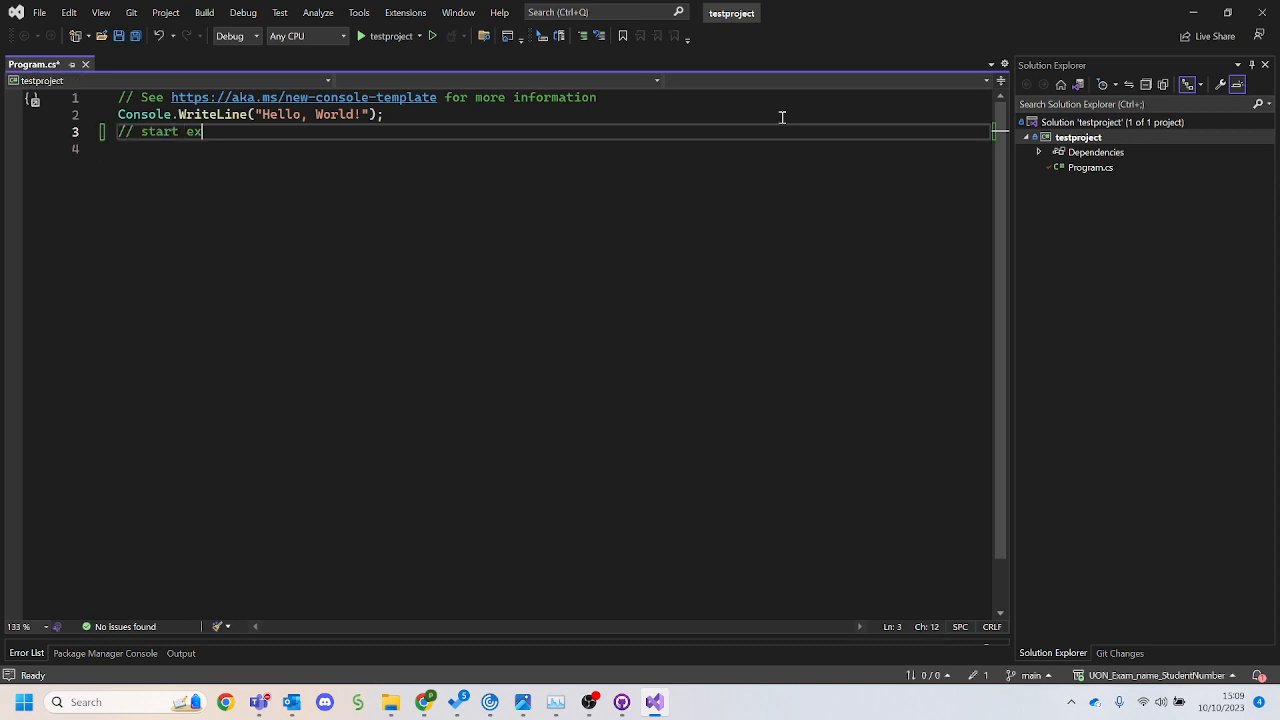
text(am 15.09 10/10/2023)
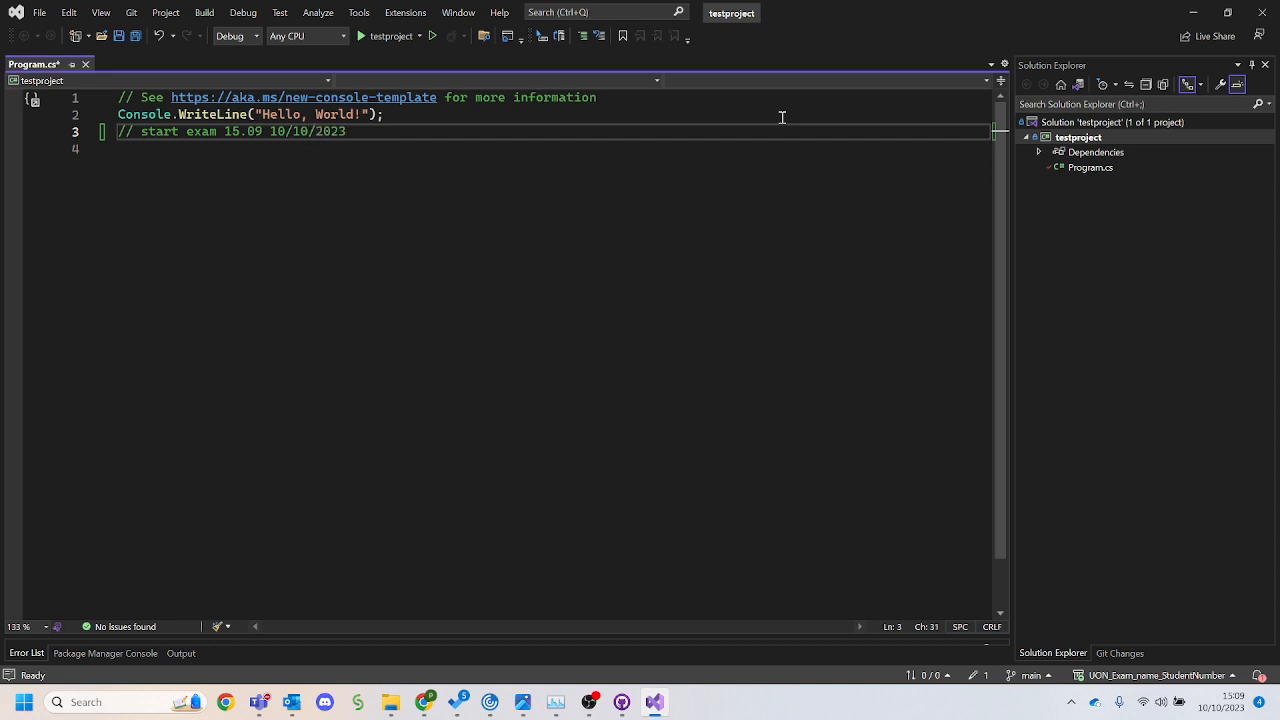
key(ctrl+s)
click(1262, 12)
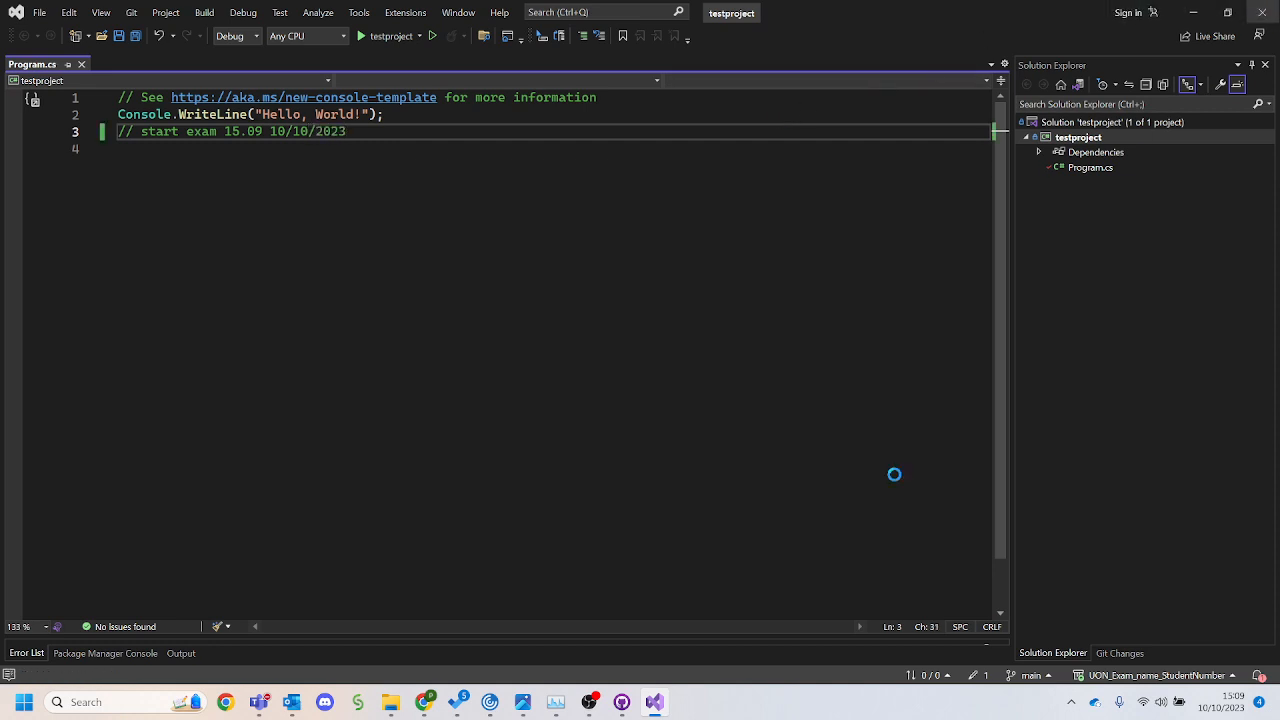
Switch to GitHub Desktop, commit the Program.cs change to main with the summary "start exam", and push it to origin
click(621, 702)
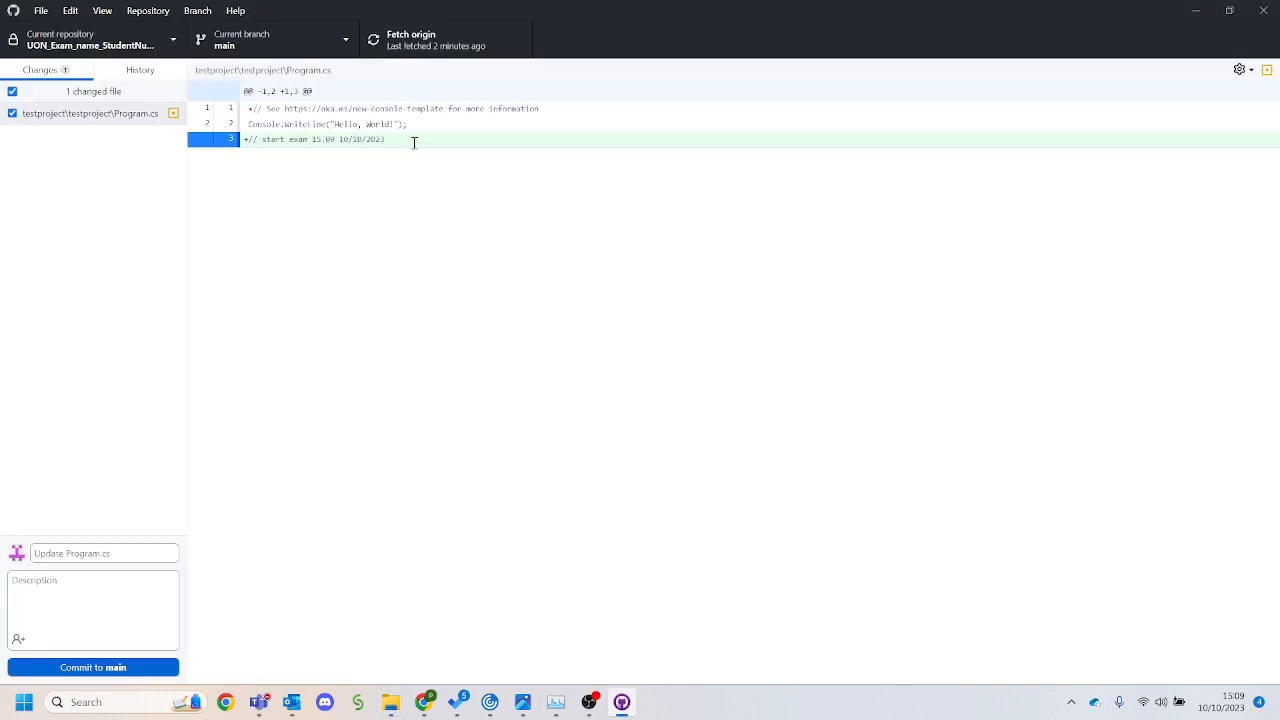
click(87, 547)
text(start exam)
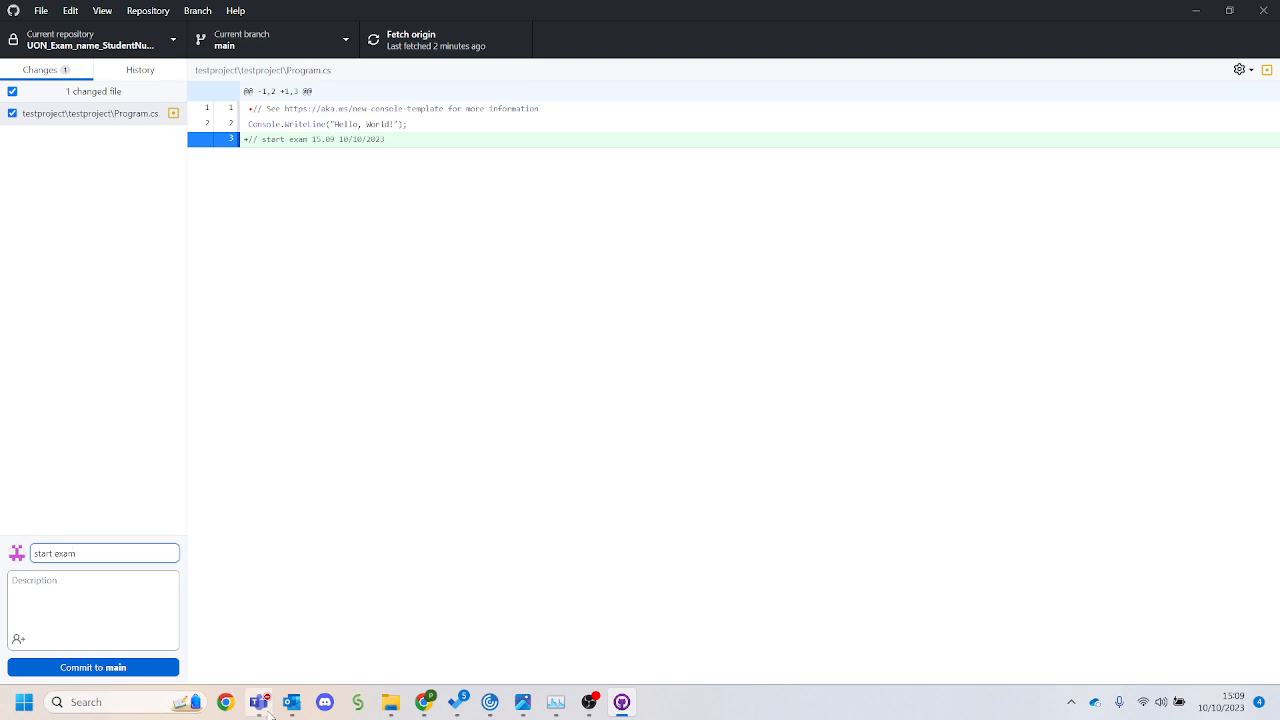
mouse_move(268, 713)
click(111, 668)
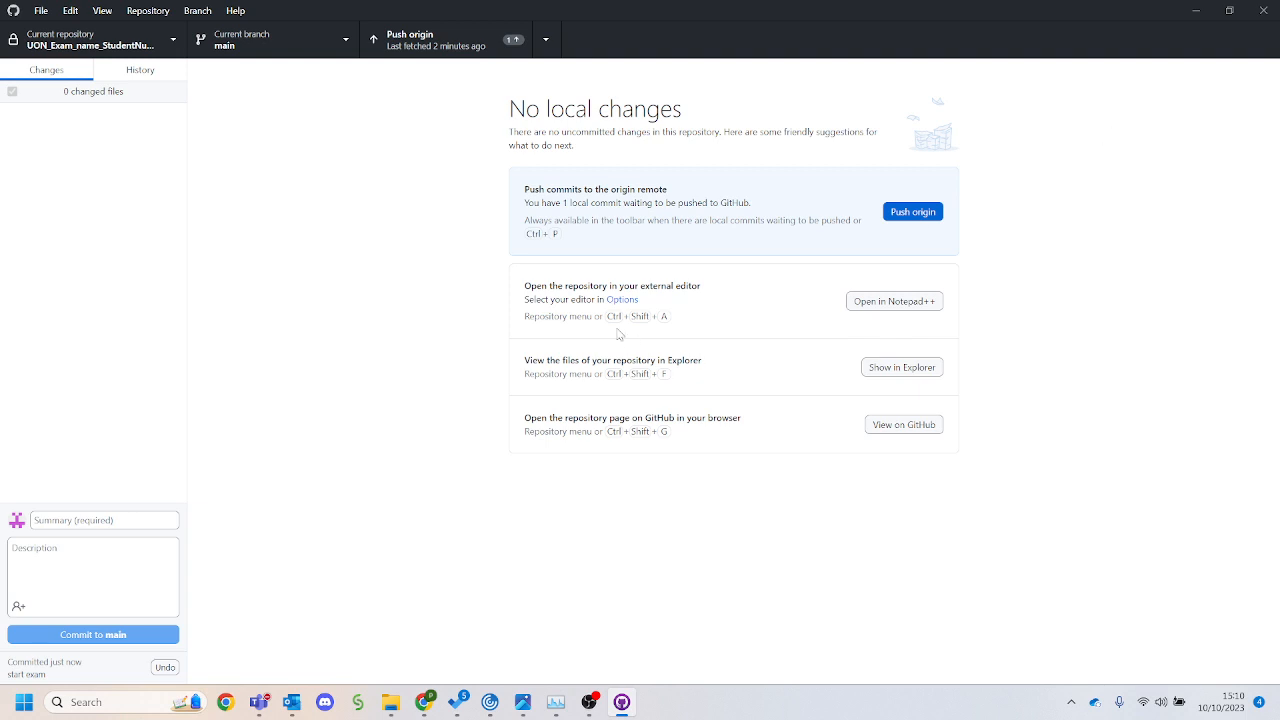
click(913, 212)
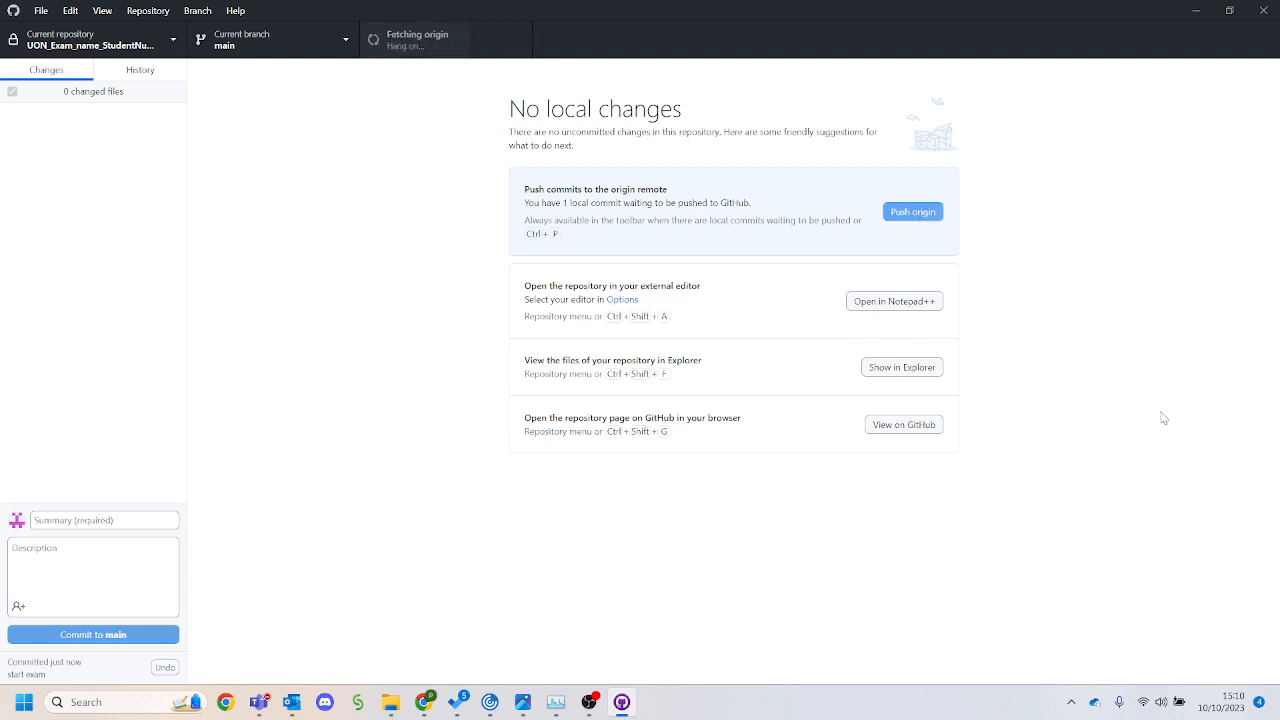